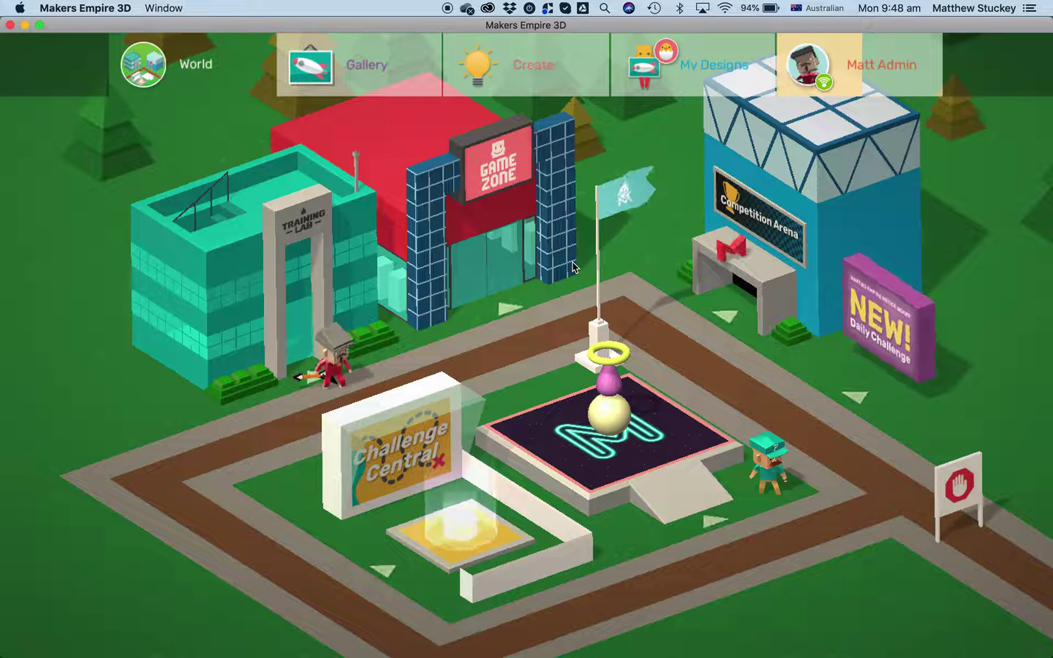
Open the Shaper editor from the Create page and scroll the Basic Shapes list.
{"action": "left_click", "coordinate": [481, 66]}
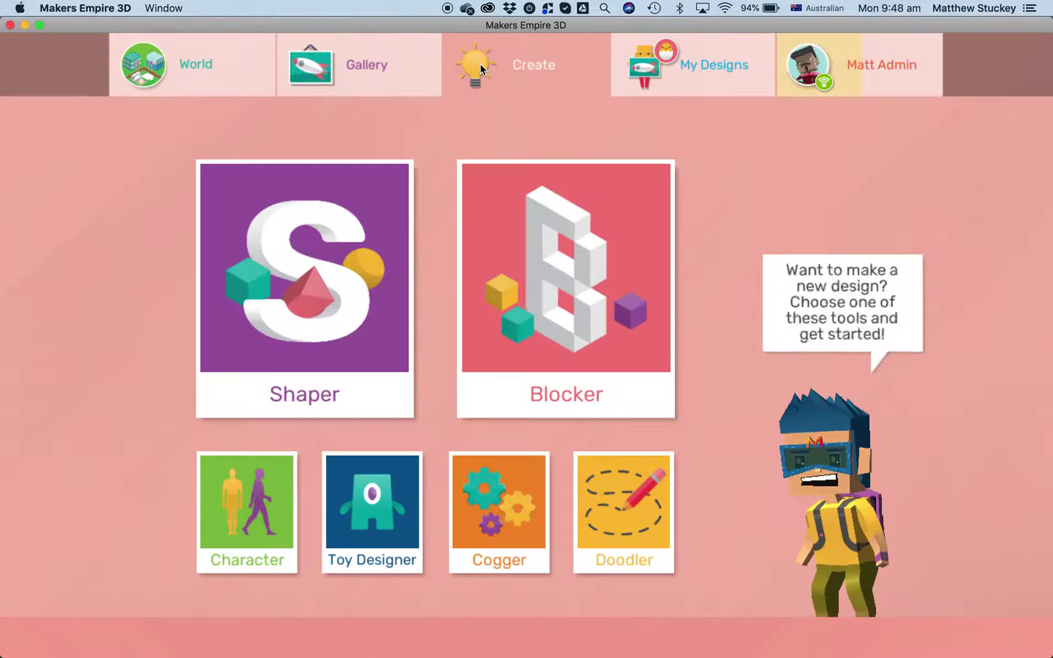
{"action": "left_click", "coordinate": [351, 283]}
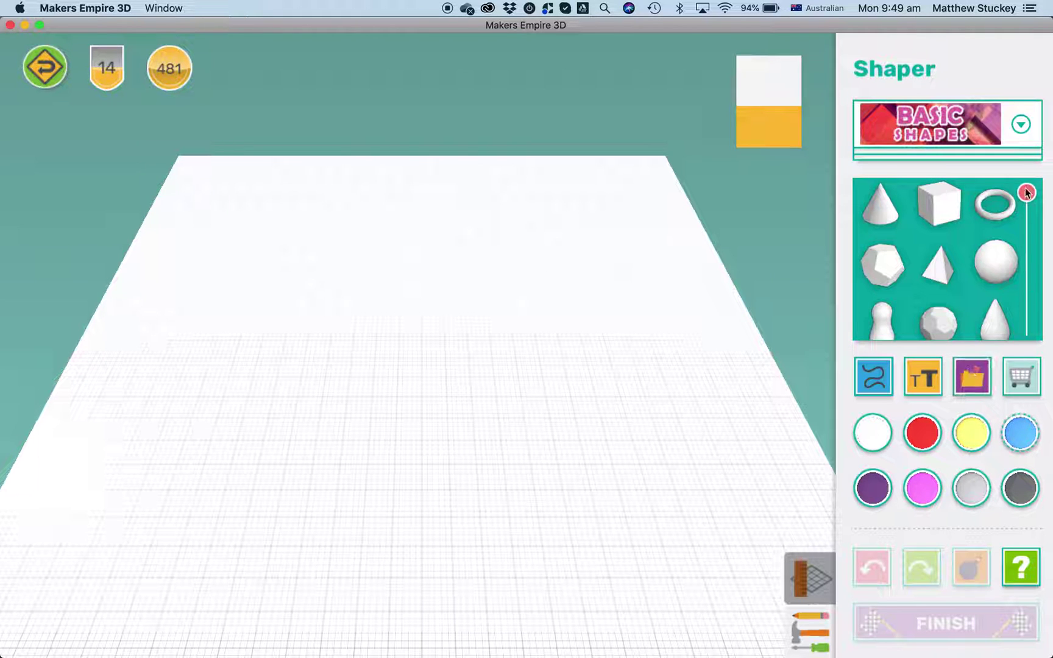
{"action": "left_click_drag", "start_coordinate": [1026, 192], "coordinate": [1026, 325]}
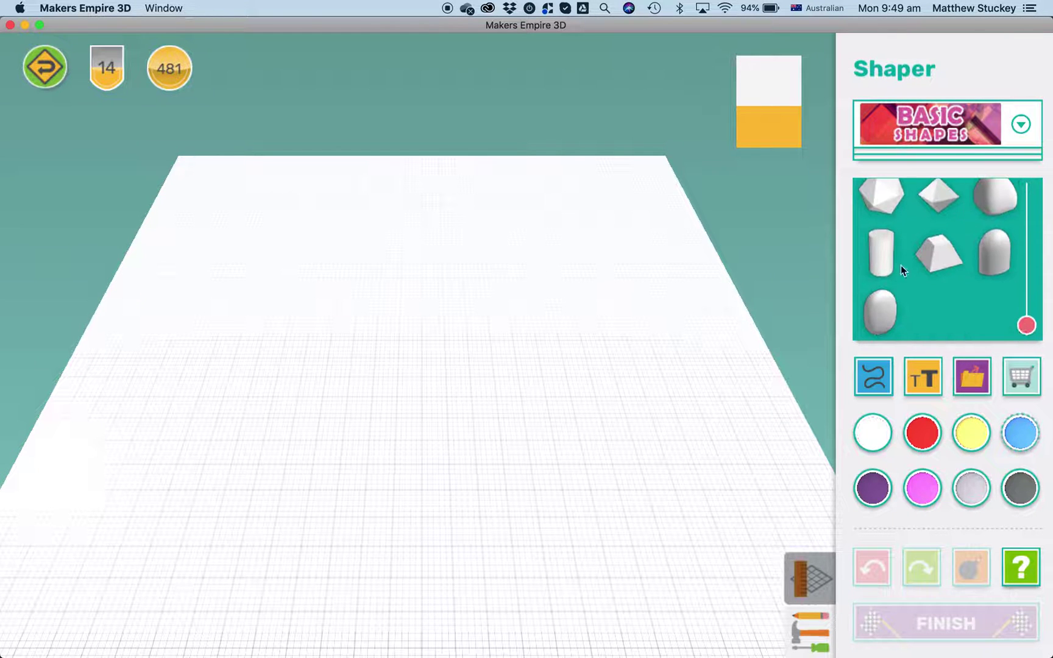
Add a blue cylinder and show its 12 × 12 × 20 mm precision size settings.
{"action": "left_click", "coordinate": [881, 255]}
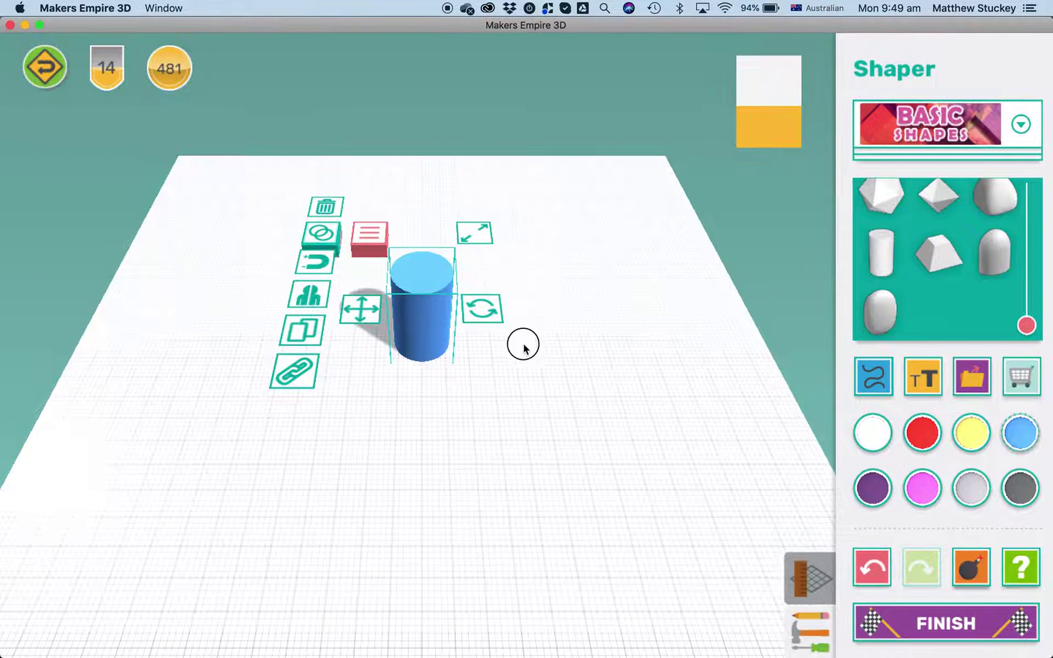
{"action": "left_click_drag", "start_coordinate": [523, 343], "coordinate": [538, 304]}
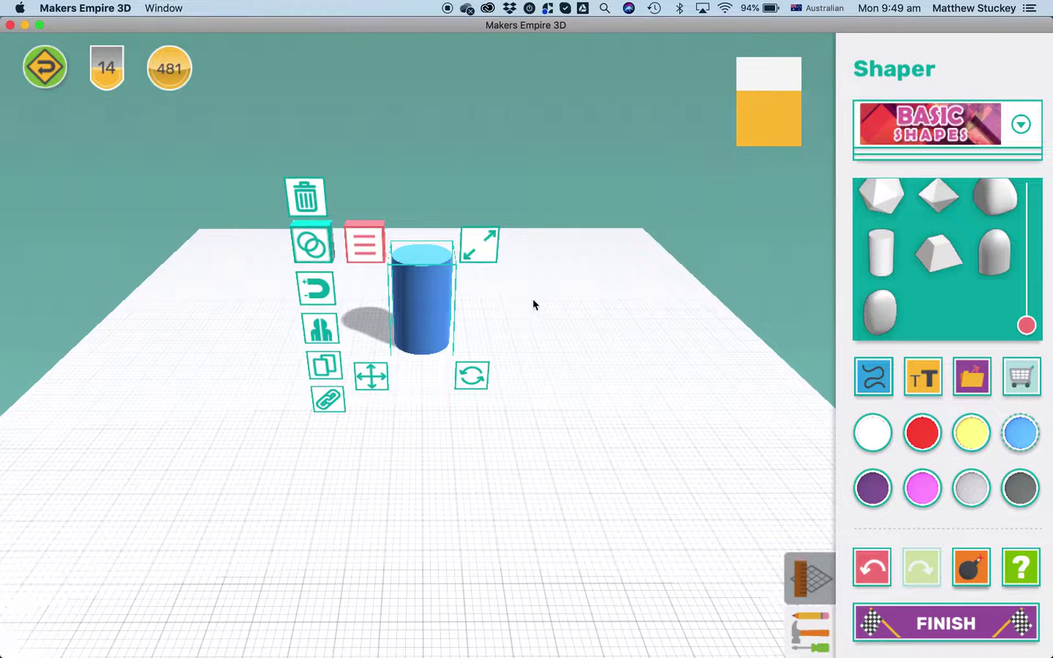
{"action": "left_click", "coordinate": [480, 245]}
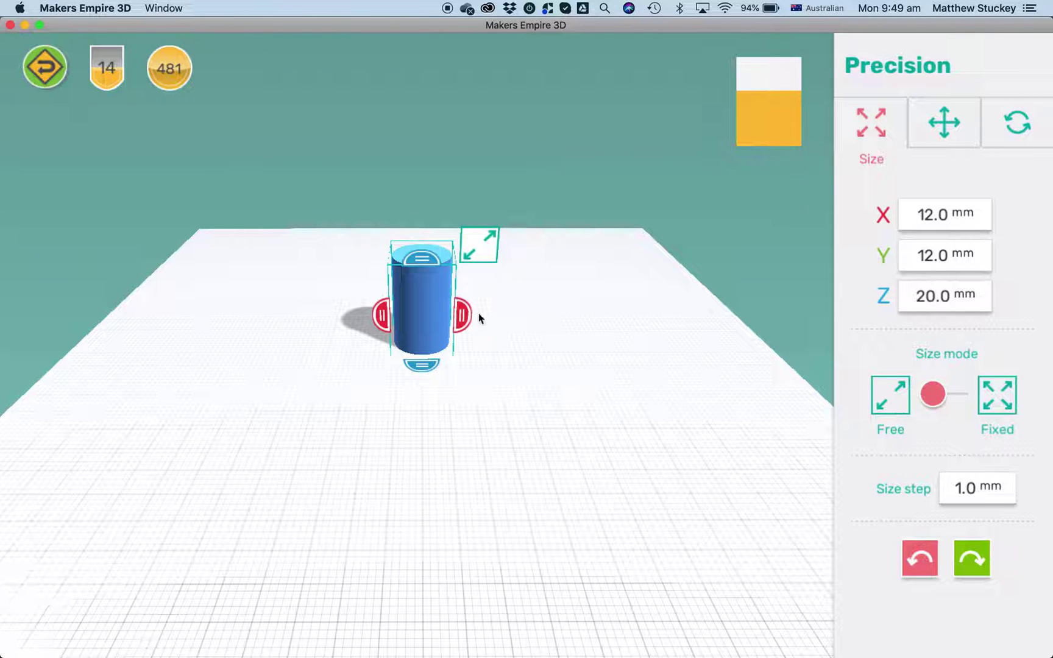
{"action": "left_click_drag", "start_coordinate": [463, 315], "coordinate": [503, 313]}
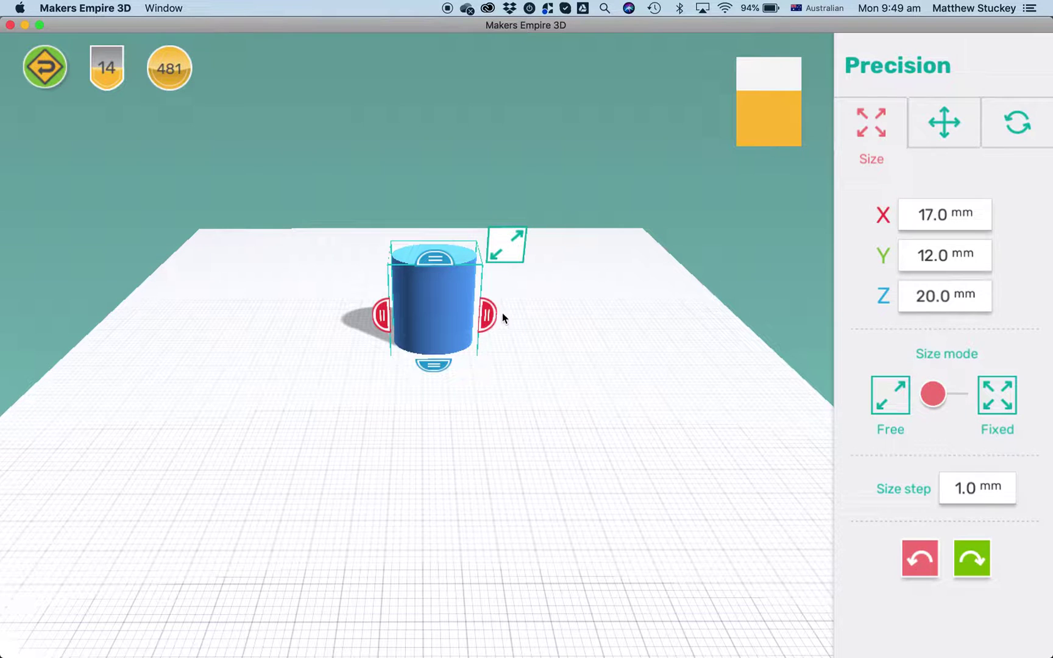
{"action": "left_click", "coordinate": [920, 556]}
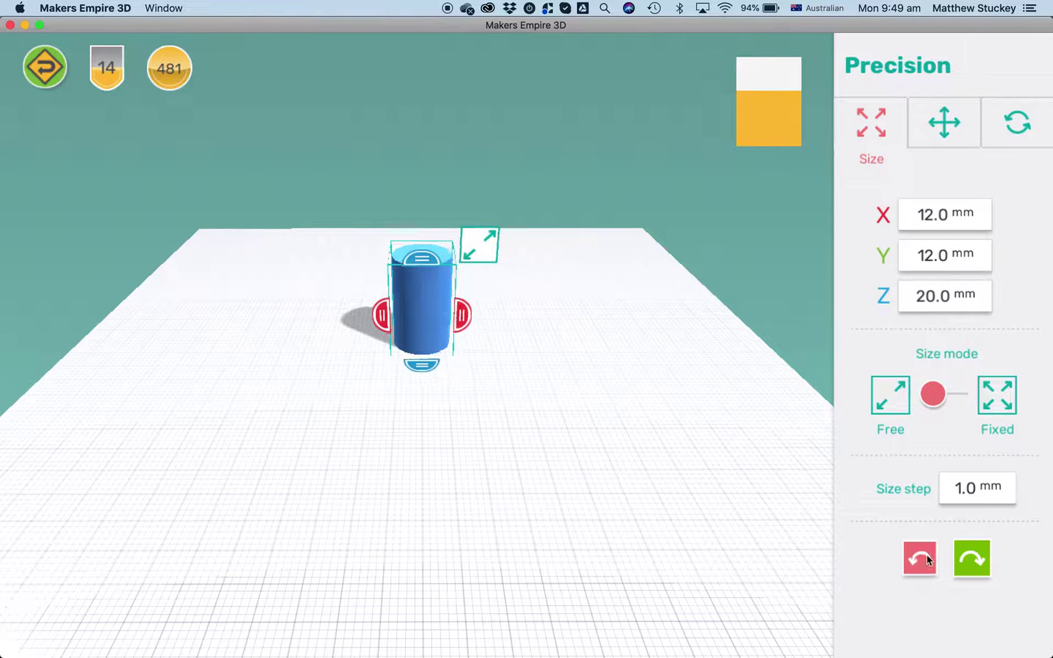
{"action": "left_click", "coordinate": [999, 399]}
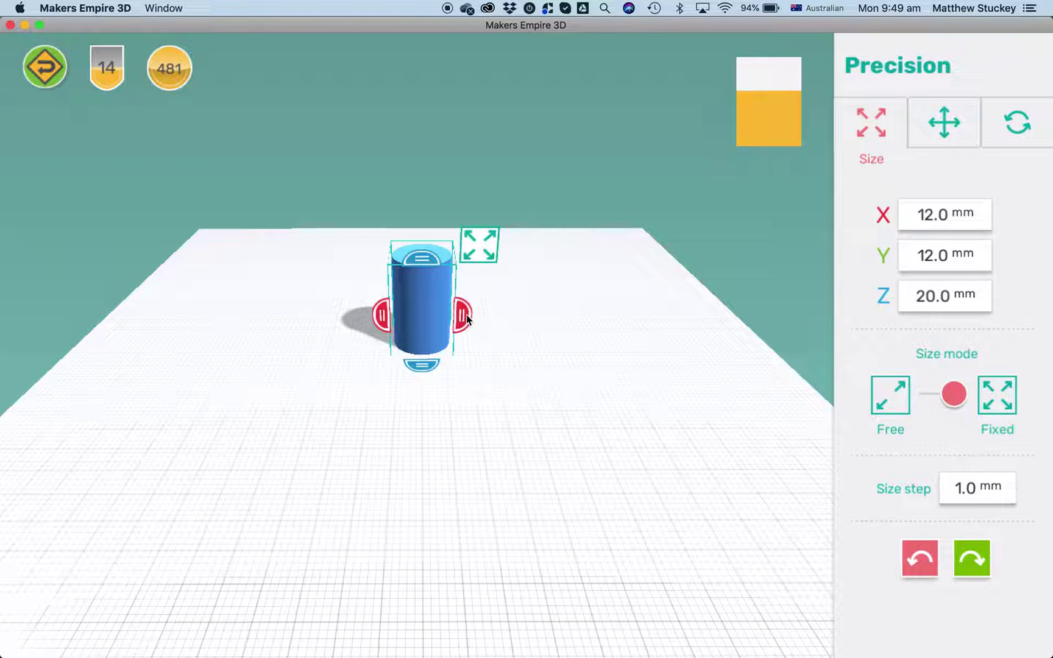
{"action": "left_click_drag", "start_coordinate": [464, 316], "coordinate": [484, 305]}
{"action": "left_click", "coordinate": [919, 558]}
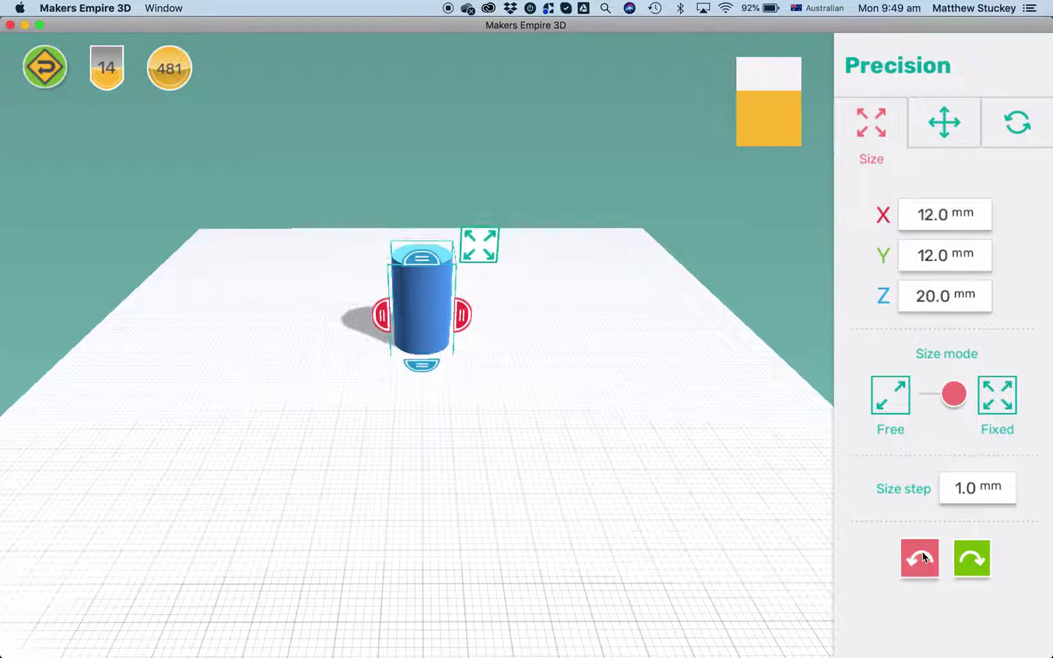
{"action": "left_click", "coordinate": [892, 394]}
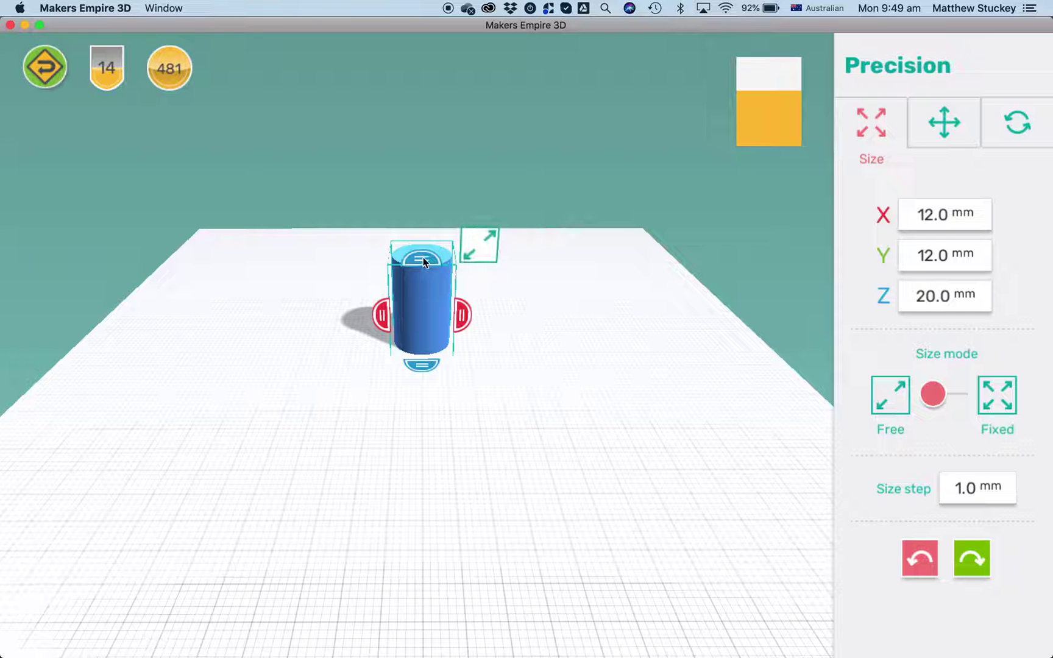
{"action": "left_click_drag", "start_coordinate": [425, 262], "coordinate": [413, 340]}
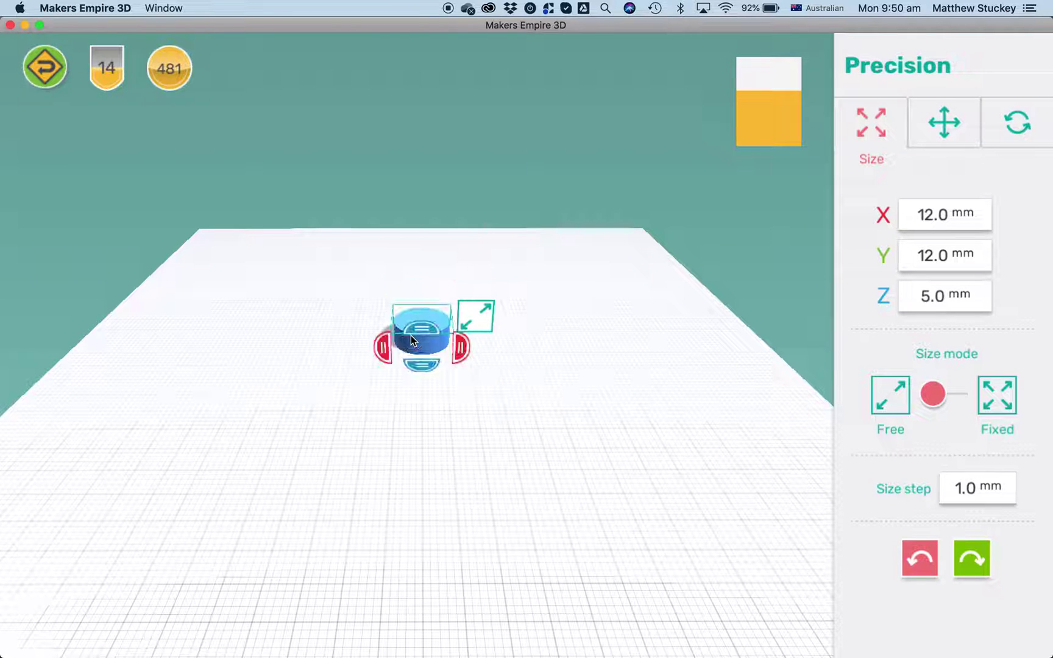
{"action": "left_click", "coordinate": [917, 557]}
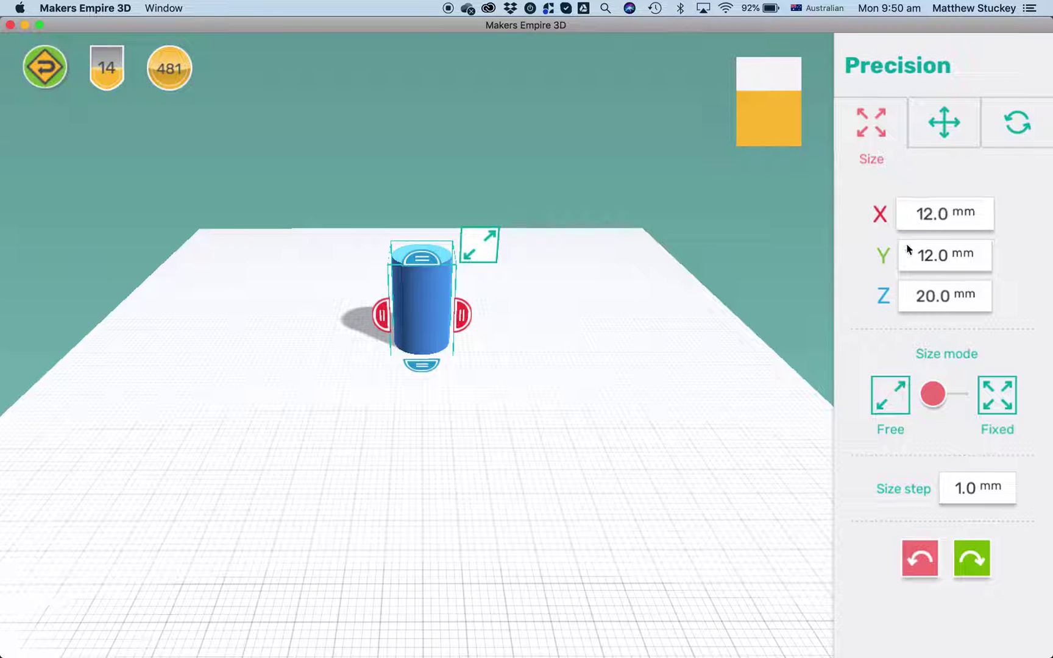
{"action": "left_click", "coordinate": [918, 295]}
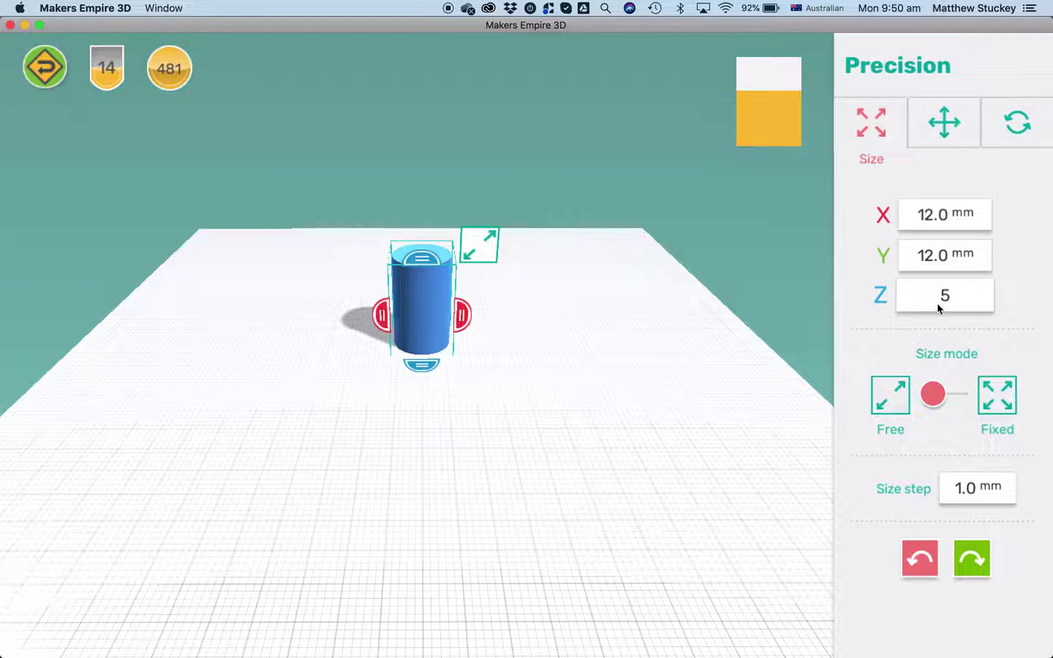
Resize the cylinder to 30 mm X, 30 mm Y and 5 mm height, then close the size panel.
{"action": "key", "text": "Return"}
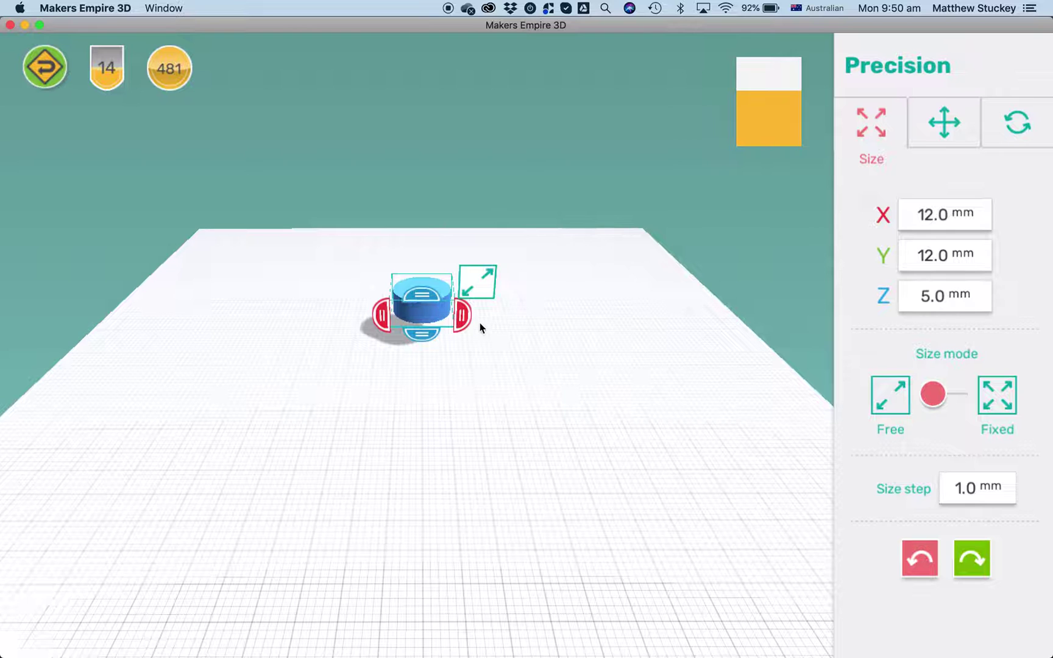
{"action": "left_click_drag", "start_coordinate": [505, 329], "coordinate": [505, 369]}
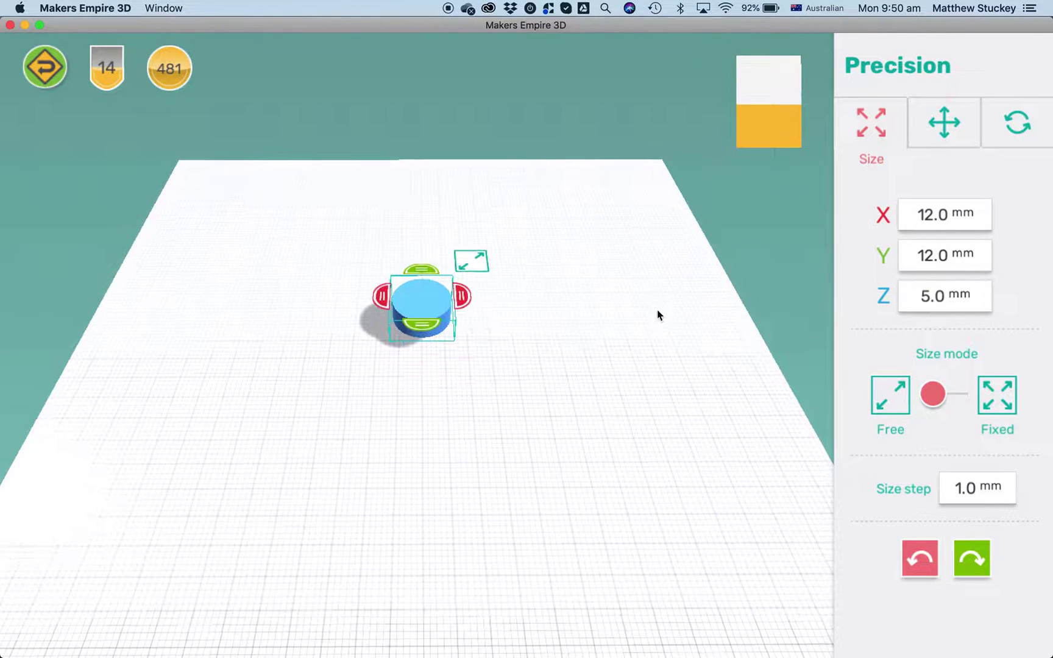
{"action": "left_click", "coordinate": [929, 214]}
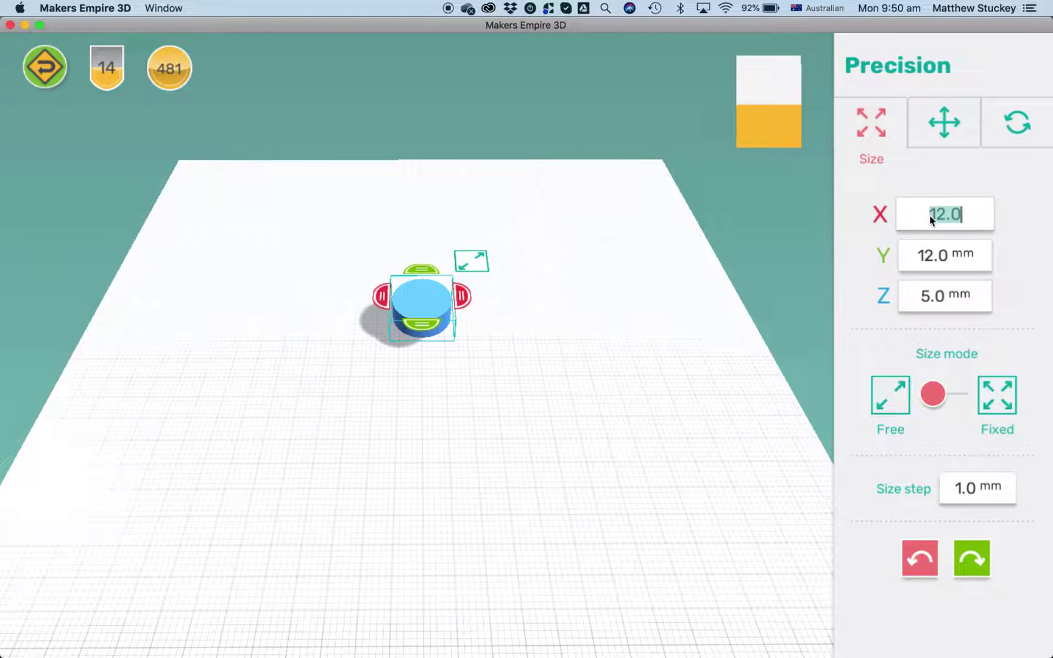
{"action": "type", "text": "30"}
{"action": "key", "text": "Return"}
{"action": "left_click", "coordinate": [936, 253]}
{"action": "type", "text": "30"}
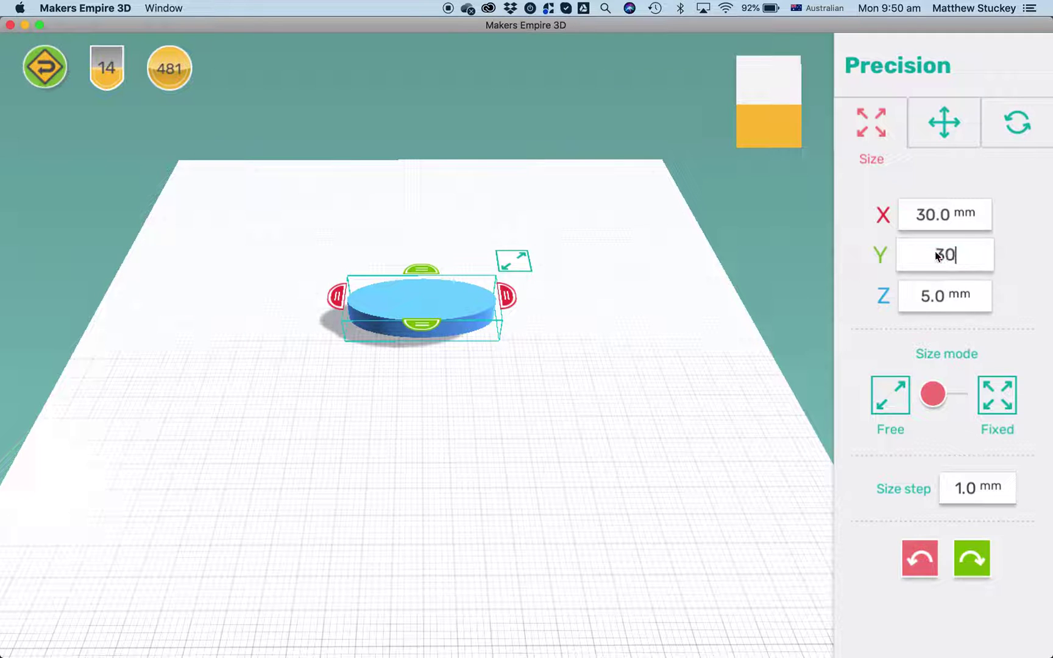
{"action": "key", "text": "Return"}
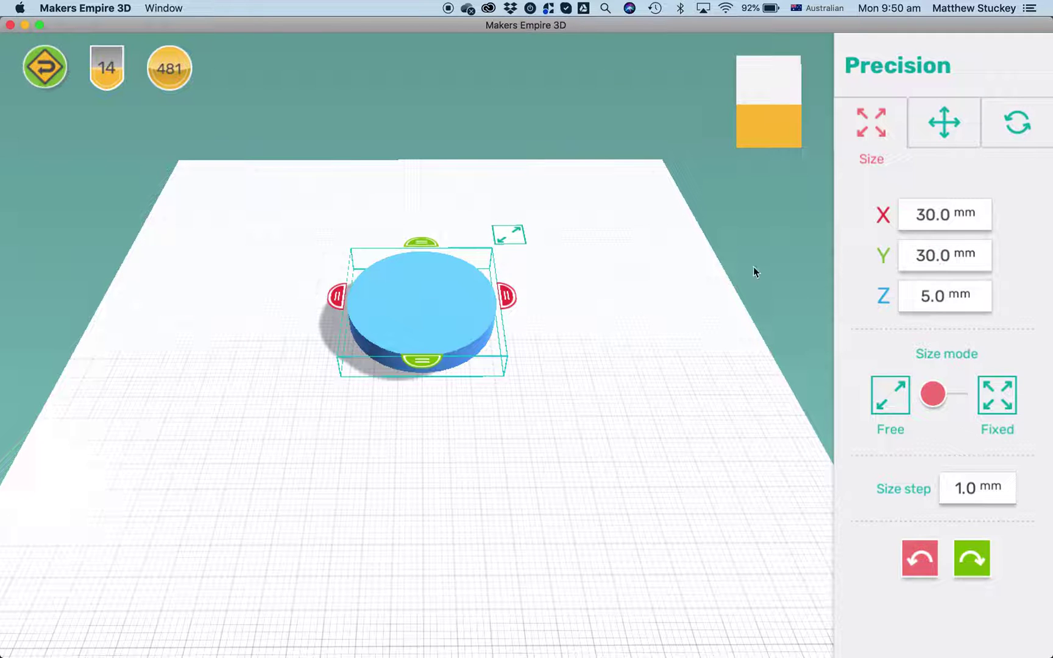
{"action": "mouse_move", "coordinate": [588, 340]}
{"action": "left_mouse_down"}
{"action": "mouse_move", "coordinate": [583, 225]}
{"action": "mouse_move", "coordinate": [594, 345]}
{"action": "left_mouse_up"}
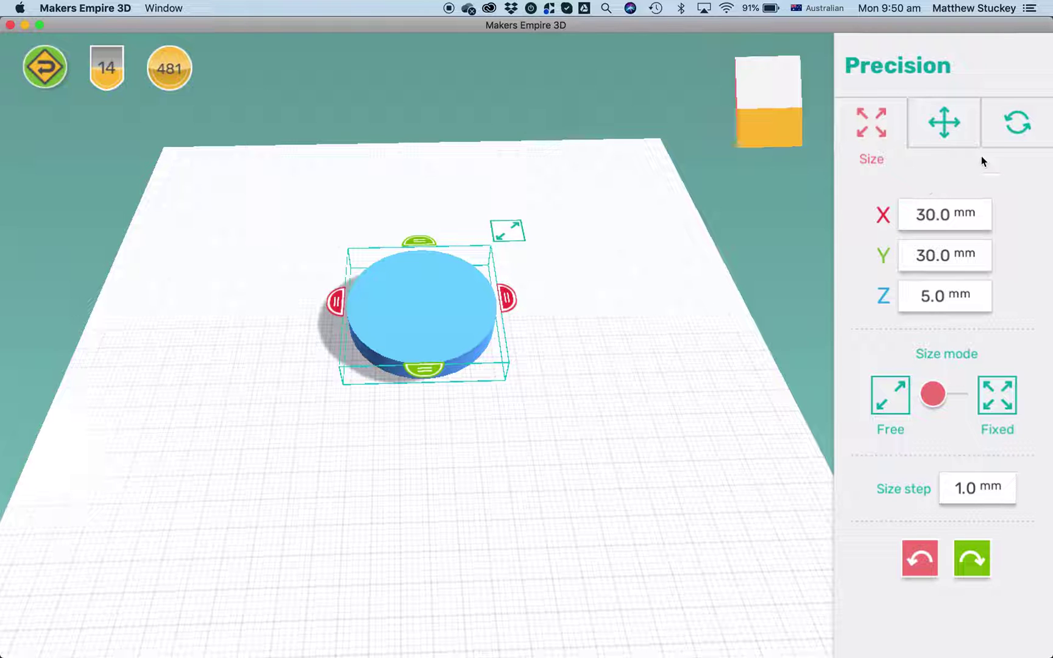
{"action": "left_click", "coordinate": [512, 234]}
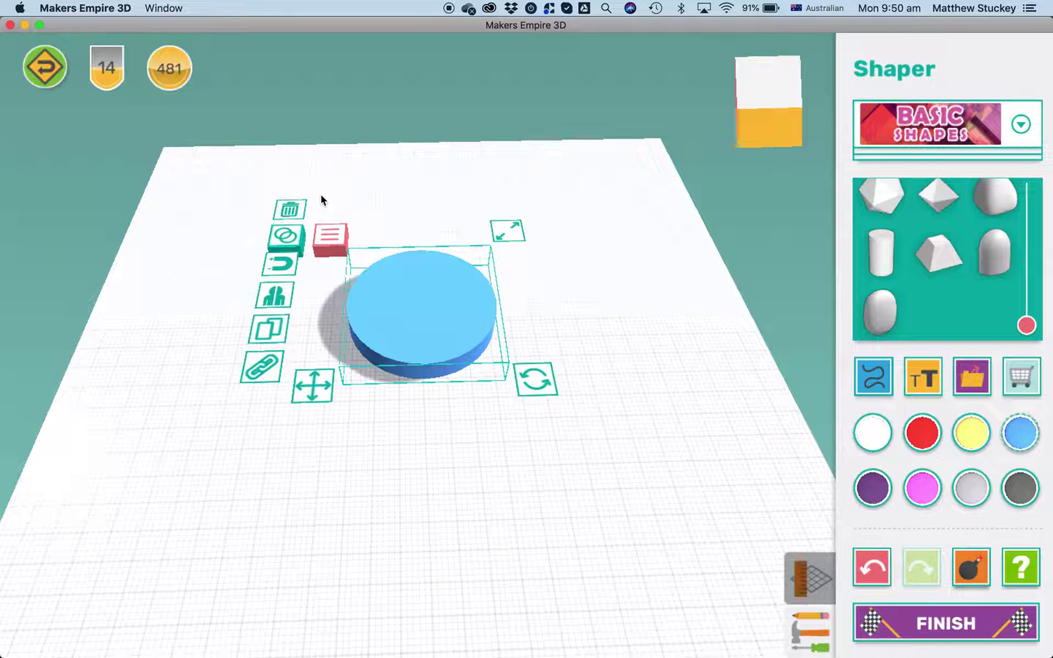
Copy the blue disc, colour the copy white, and show its move settings (X 5.0, Z 7.5).
{"action": "left_click", "coordinate": [268, 333]}
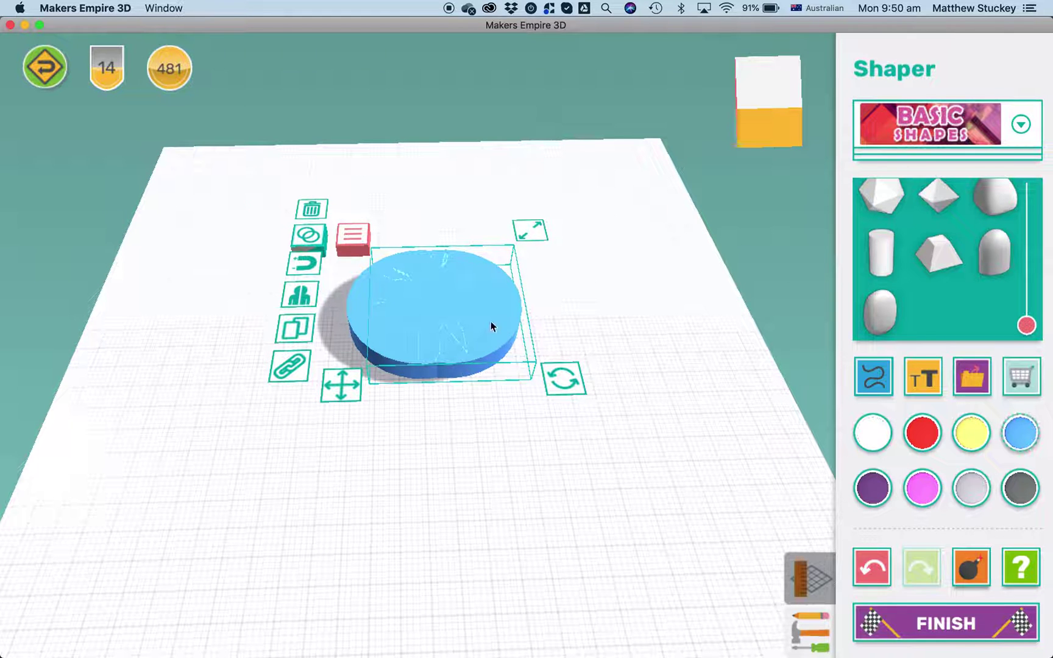
{"action": "left_click", "coordinate": [873, 436]}
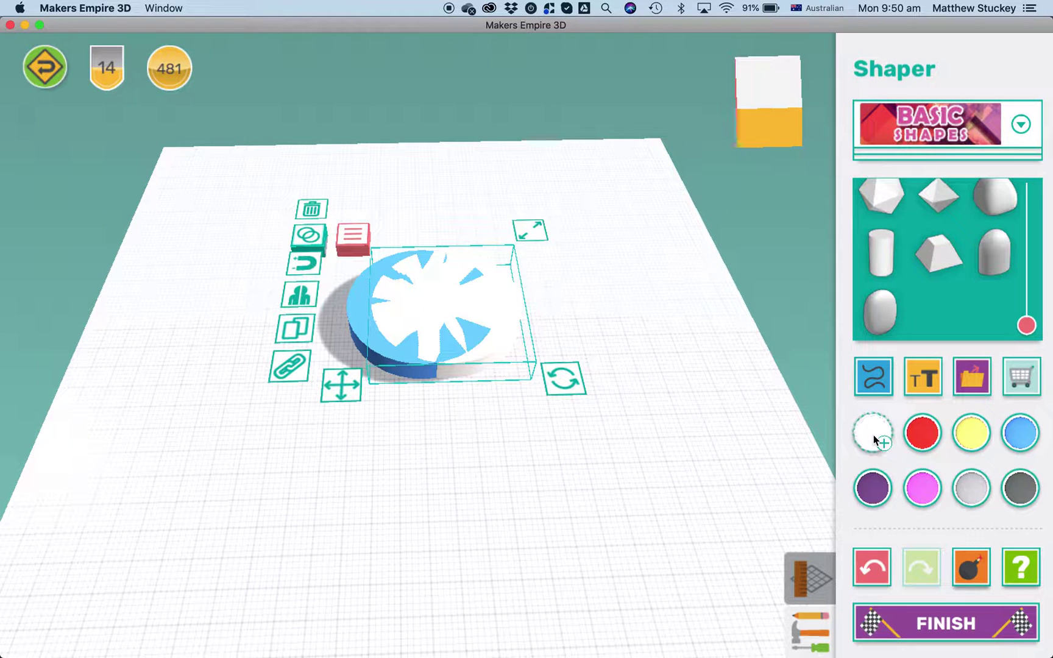
{"action": "left_click_drag", "start_coordinate": [604, 423], "coordinate": [601, 298]}
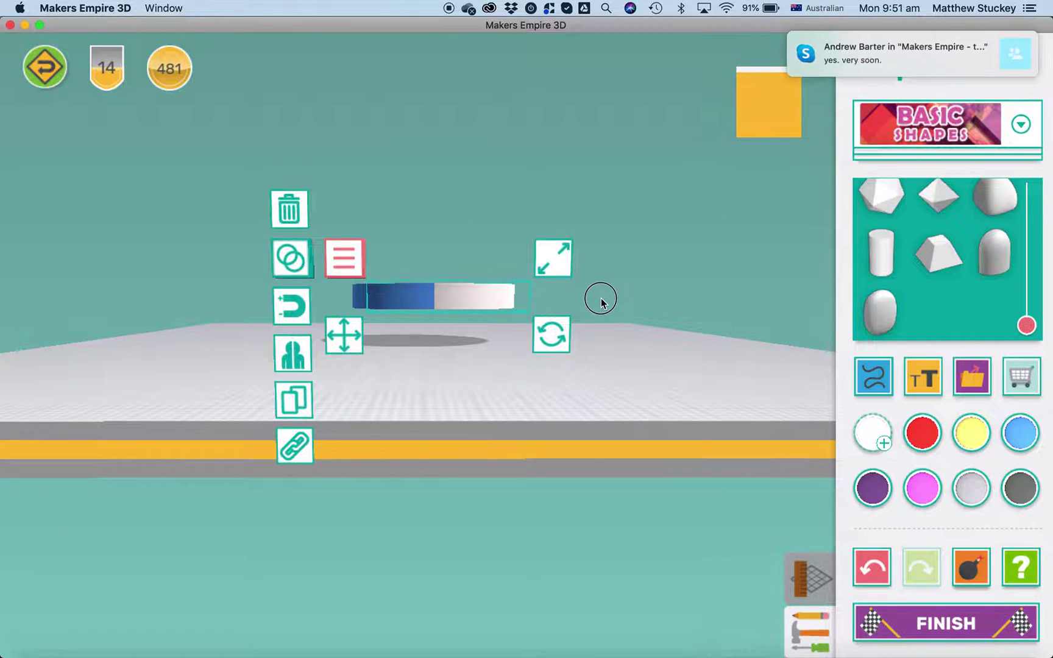
{"action": "left_click_drag", "start_coordinate": [602, 301], "coordinate": [612, 375]}
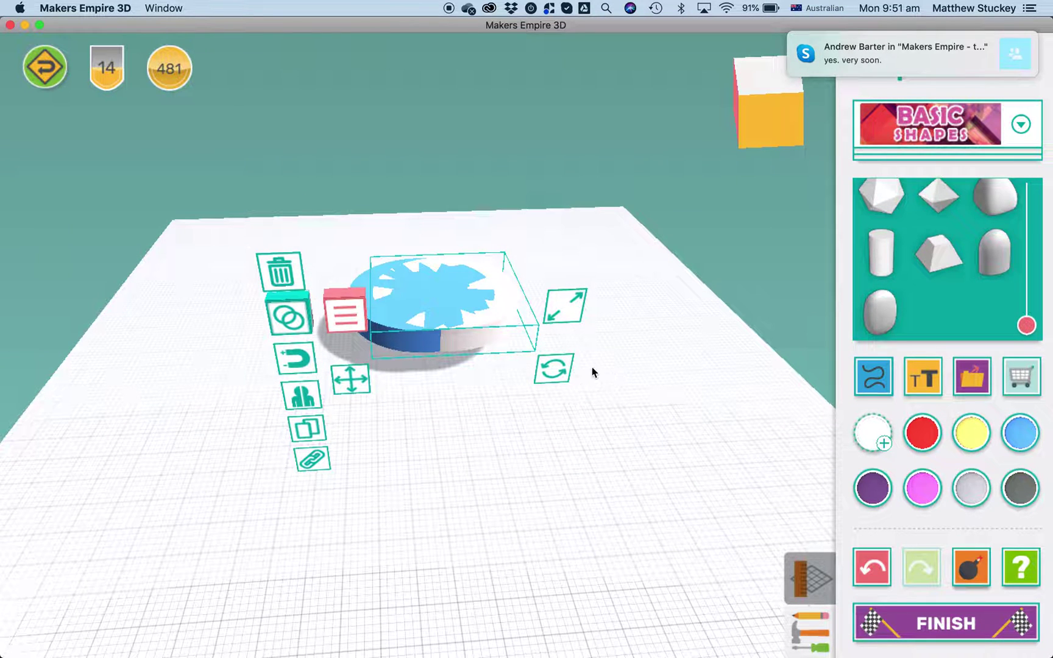
{"action": "left_click", "coordinate": [356, 374]}
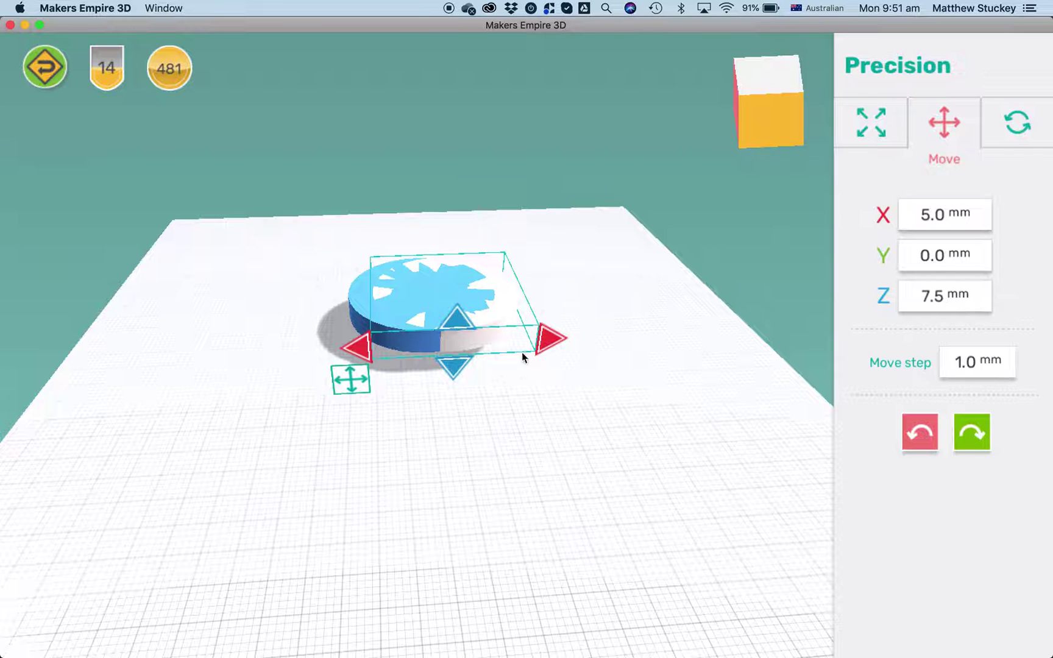
Raise the white disc from 7.5 mm to a height of 8.5 mm.
{"action": "left_click_drag", "start_coordinate": [538, 369], "coordinate": [541, 355]}
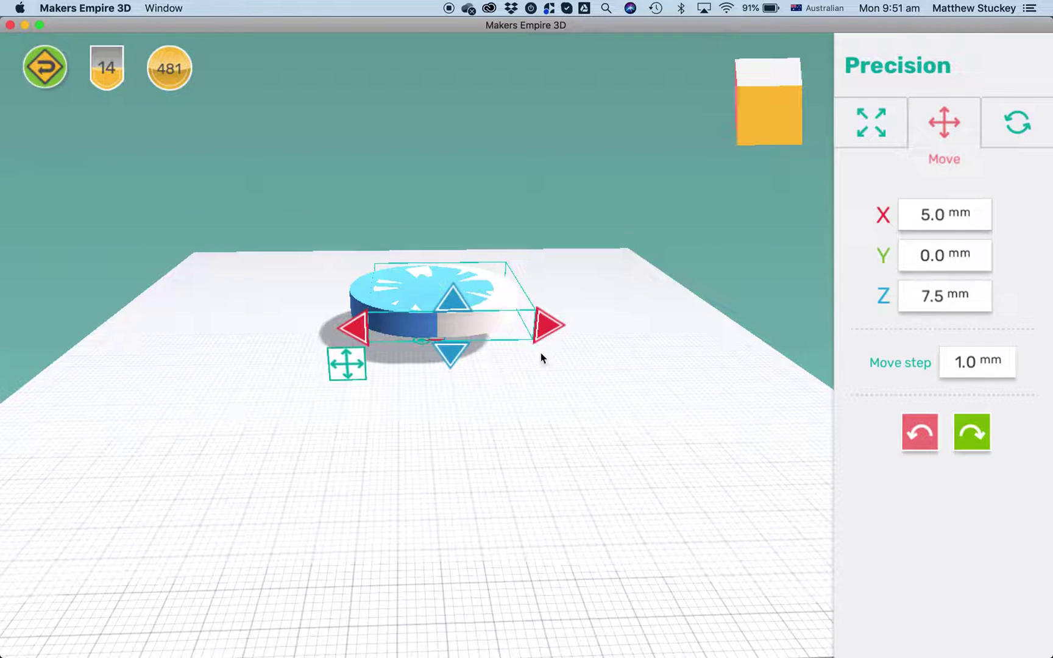
{"action": "left_click", "coordinate": [453, 300]}
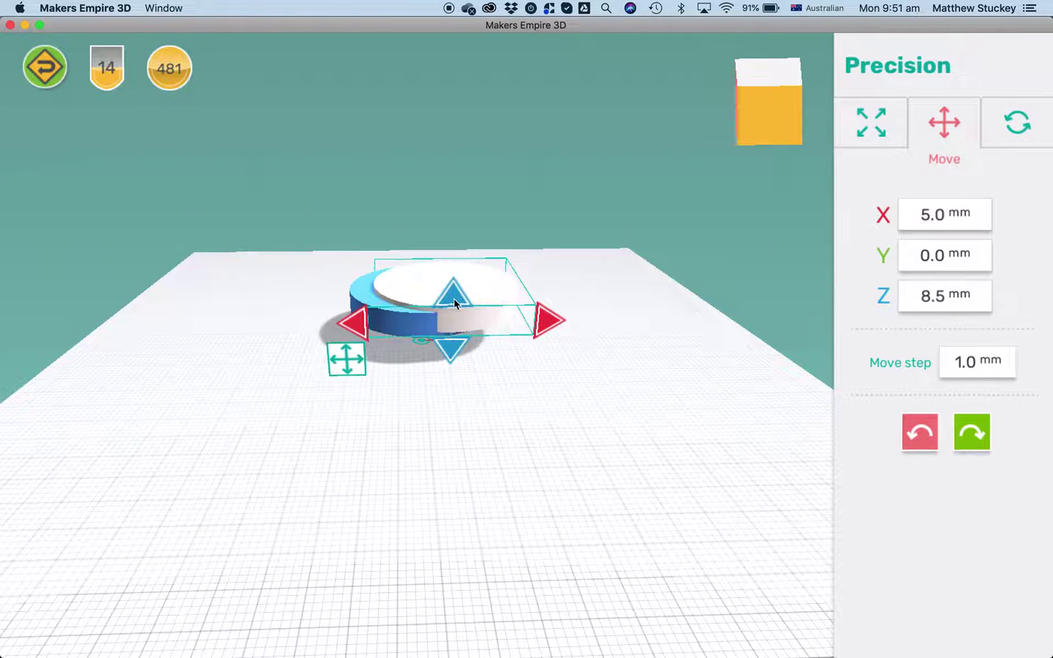
{"action": "left_click", "coordinate": [450, 351]}
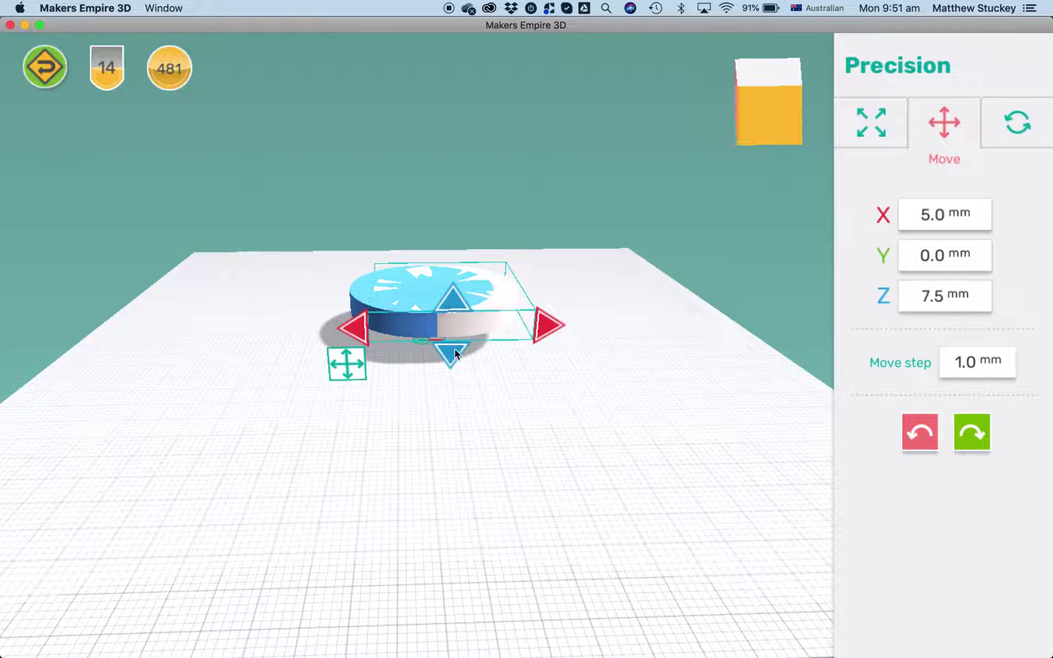
{"action": "left_click", "coordinate": [450, 304]}
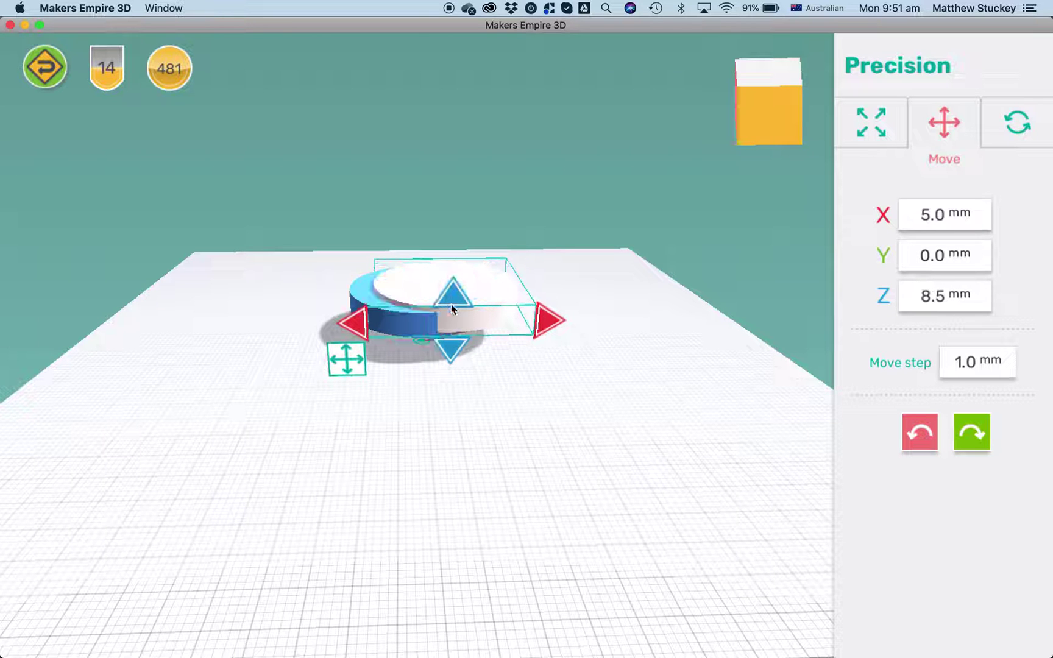
Shift the white disc left to X 0 so it is centred, then close the move panel.
{"action": "left_click", "coordinate": [359, 324]}
{"action": "left_click", "coordinate": [353, 323]}
{"action": "left_click", "coordinate": [345, 324]}
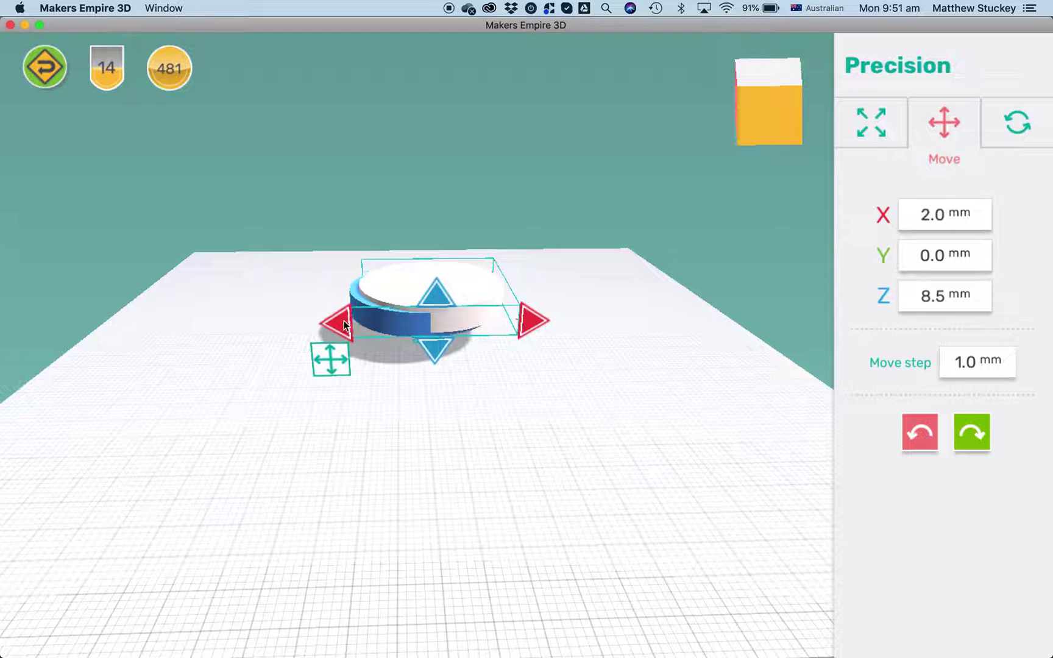
{"action": "left_click", "coordinate": [343, 324]}
{"action": "left_click", "coordinate": [333, 319]}
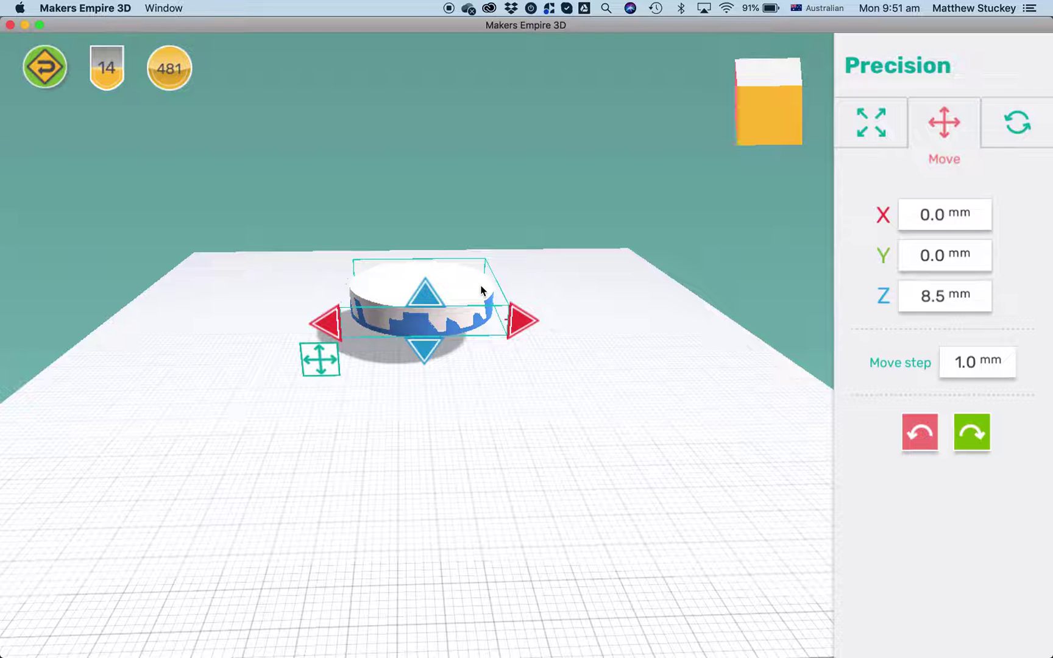
{"action": "left_click", "coordinate": [324, 359]}
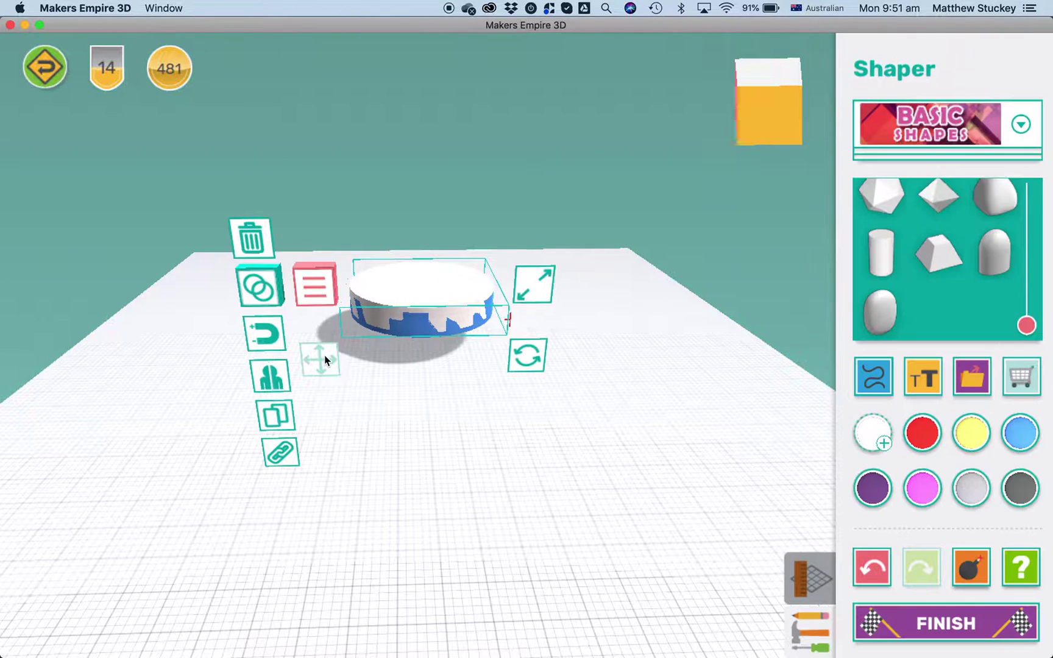
Set the white face disc to 26 mm X and 26 mm Y, leaving a blue rim.
{"action": "left_click", "coordinate": [527, 293]}
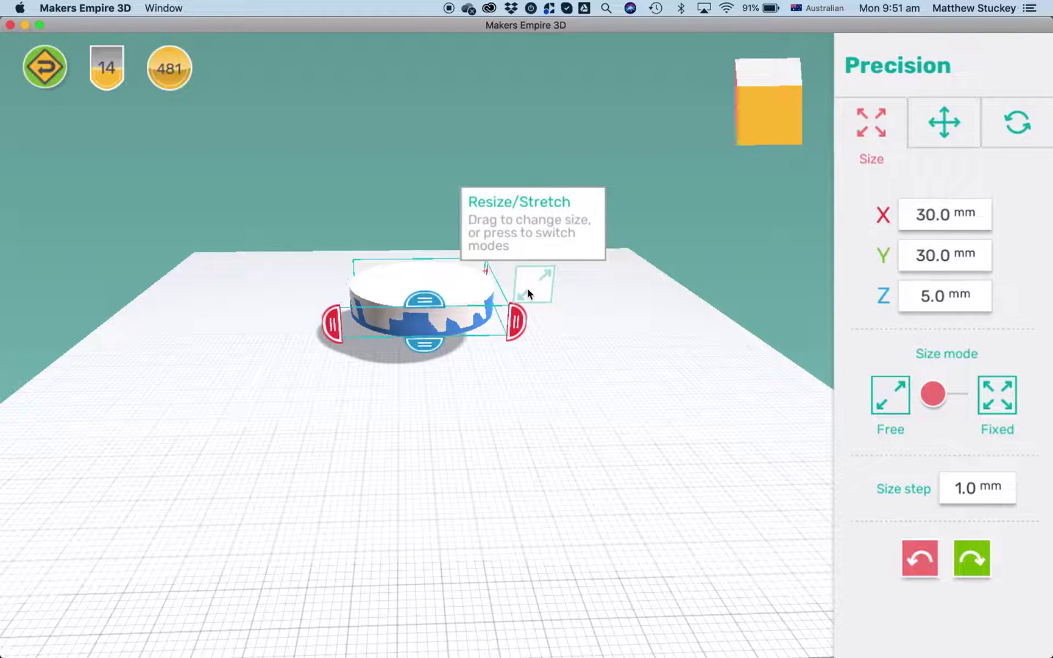
{"action": "left_click", "coordinate": [930, 224]}
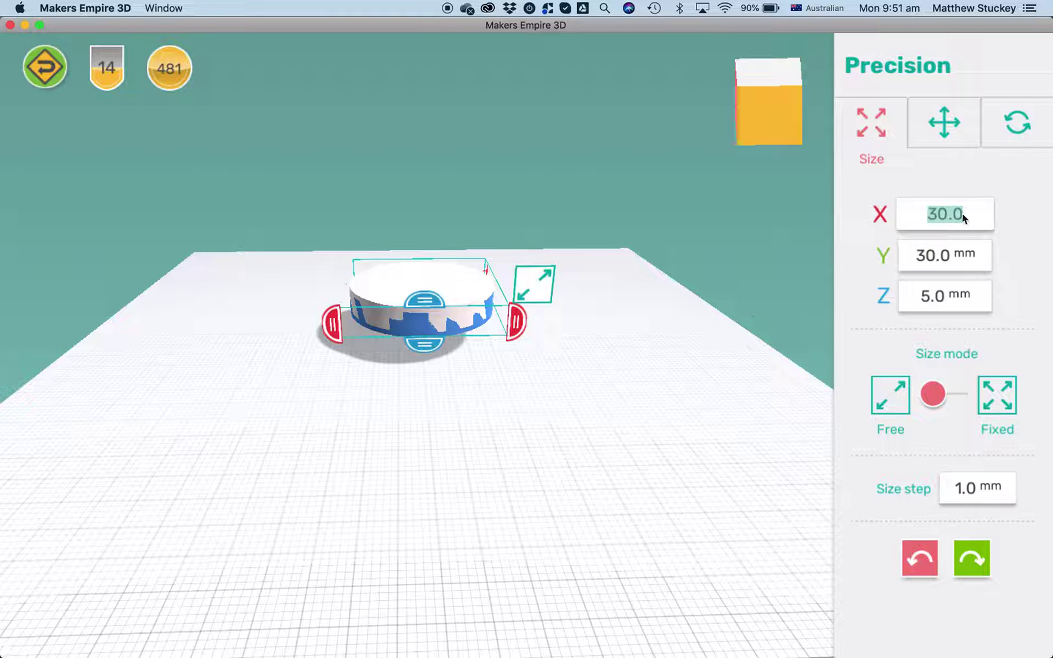
{"action": "type", "text": "26"}
{"action": "key", "text": "Tab"}
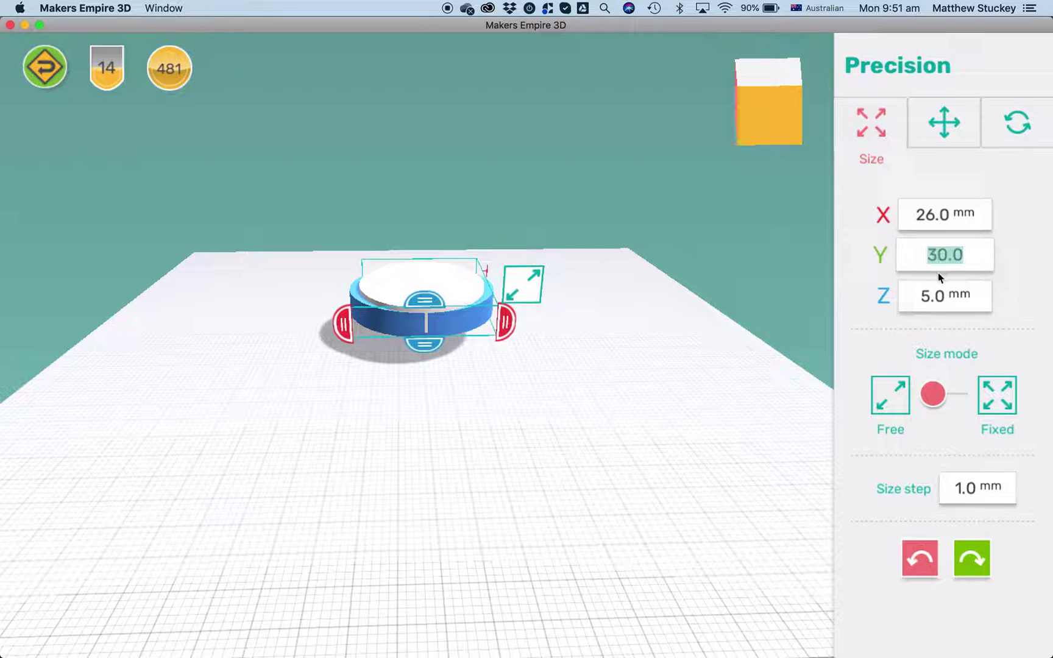
{"action": "type", "text": "26"}
{"action": "key", "text": "Return"}
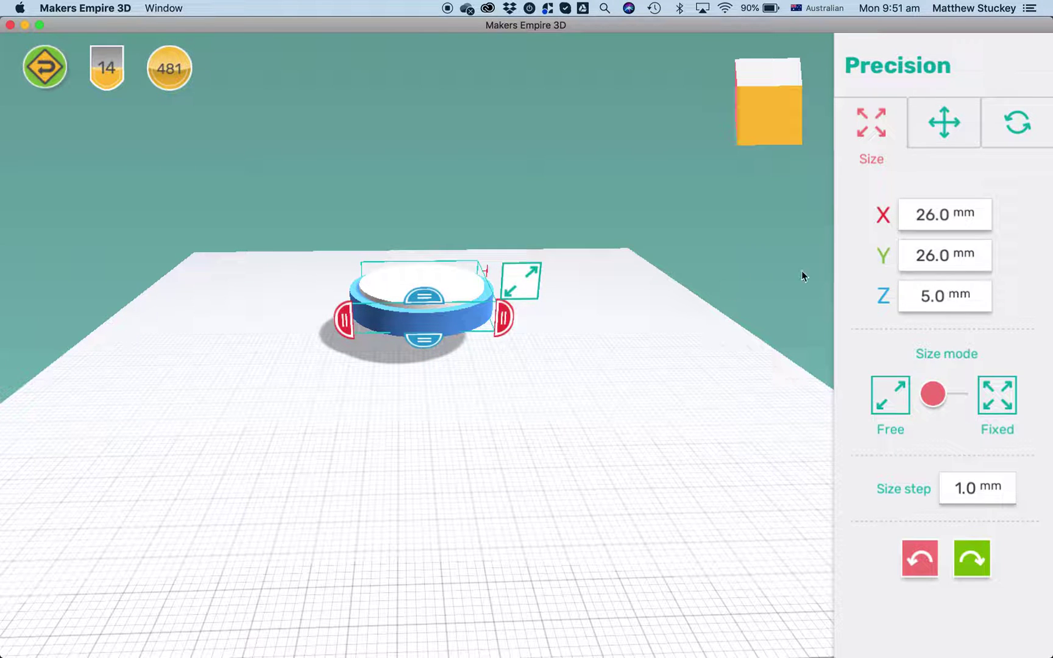
{"action": "mouse_move", "coordinate": [595, 301]}
{"action": "left_mouse_down"}
{"action": "mouse_move", "coordinate": [595, 471]}
{"action": "mouse_move", "coordinate": [597, 296]}
{"action": "mouse_move", "coordinate": [611, 308]}
{"action": "left_mouse_up"}
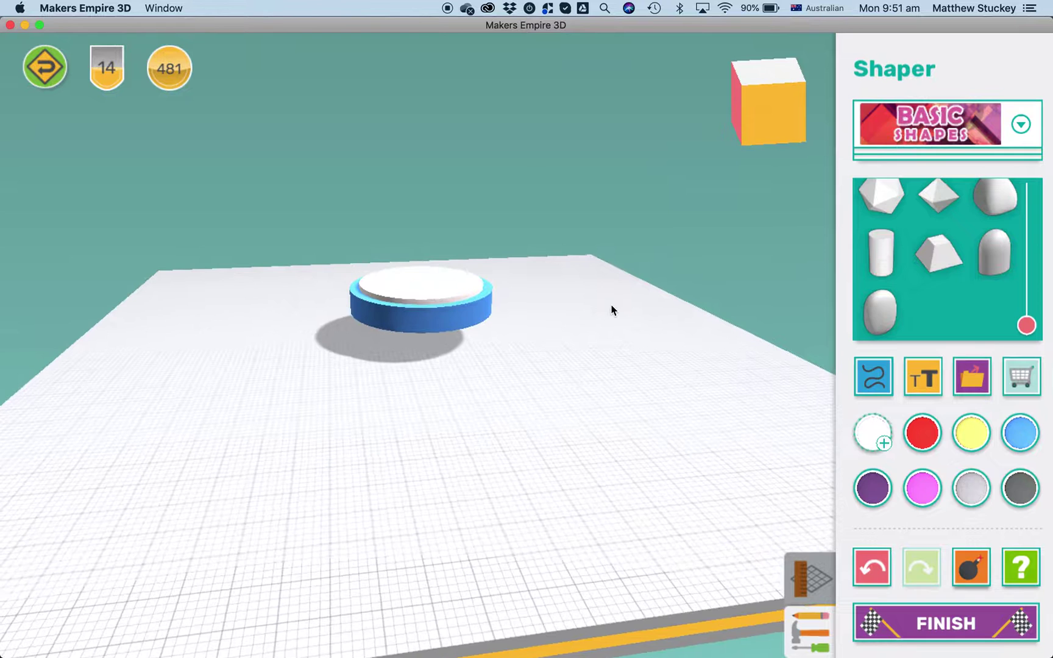
{"action": "left_click_drag", "start_coordinate": [523, 351], "coordinate": [543, 369]}
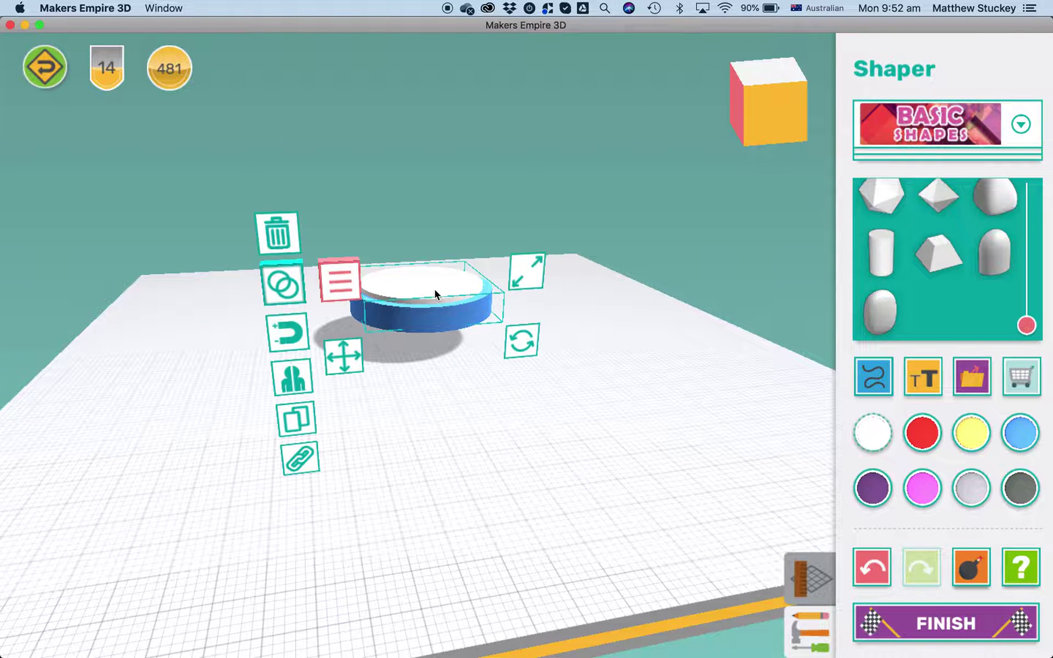
Group the selected white face with the blue base and confirm the link.
{"action": "left_click", "coordinate": [298, 461]}
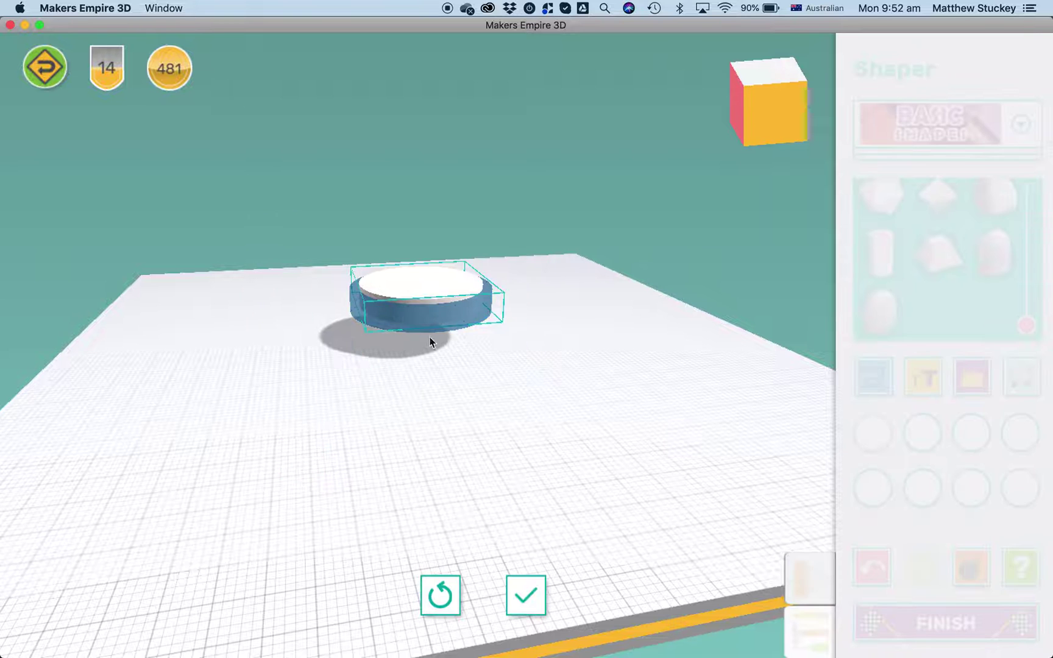
{"action": "left_click", "coordinate": [439, 322]}
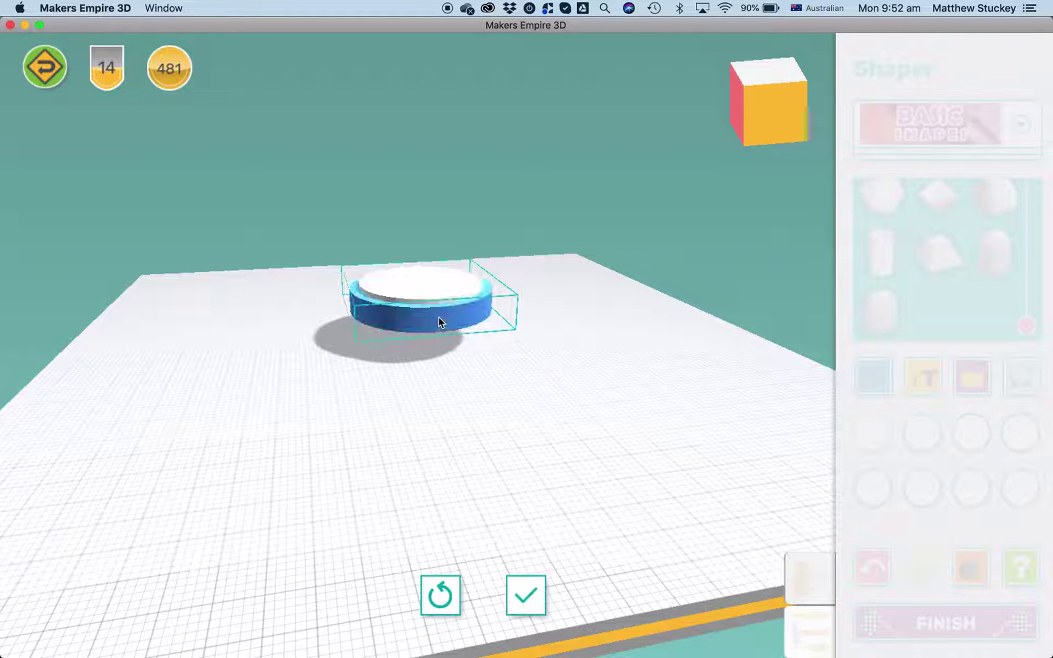
{"action": "left_click", "coordinate": [525, 594]}
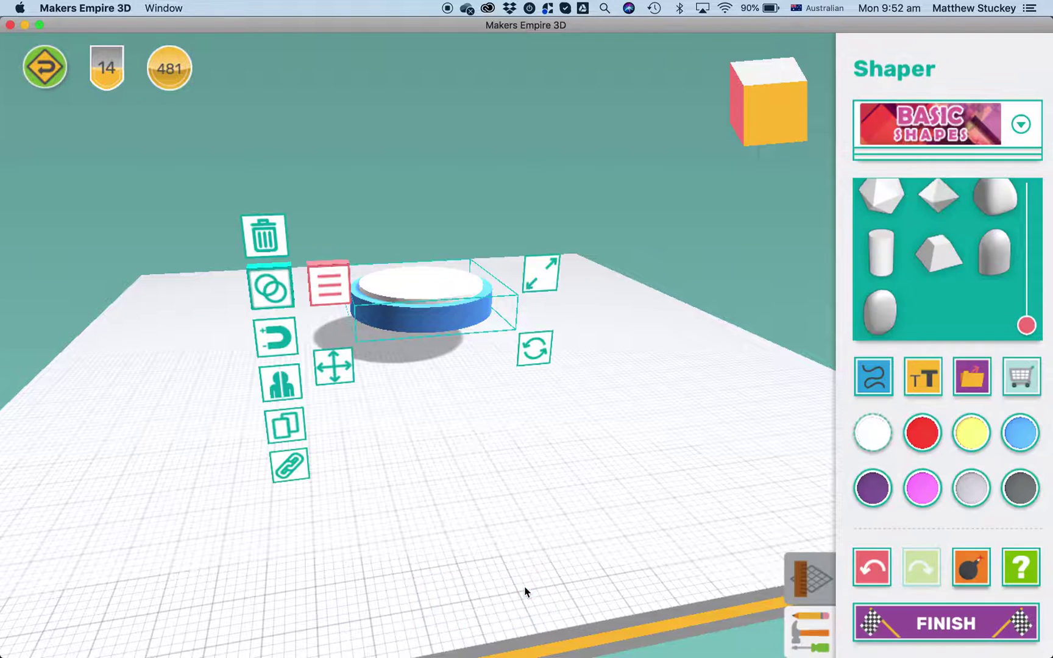
Nudge the linked clock body down step by step to 0.5 mm.
{"action": "left_click", "coordinate": [340, 368]}
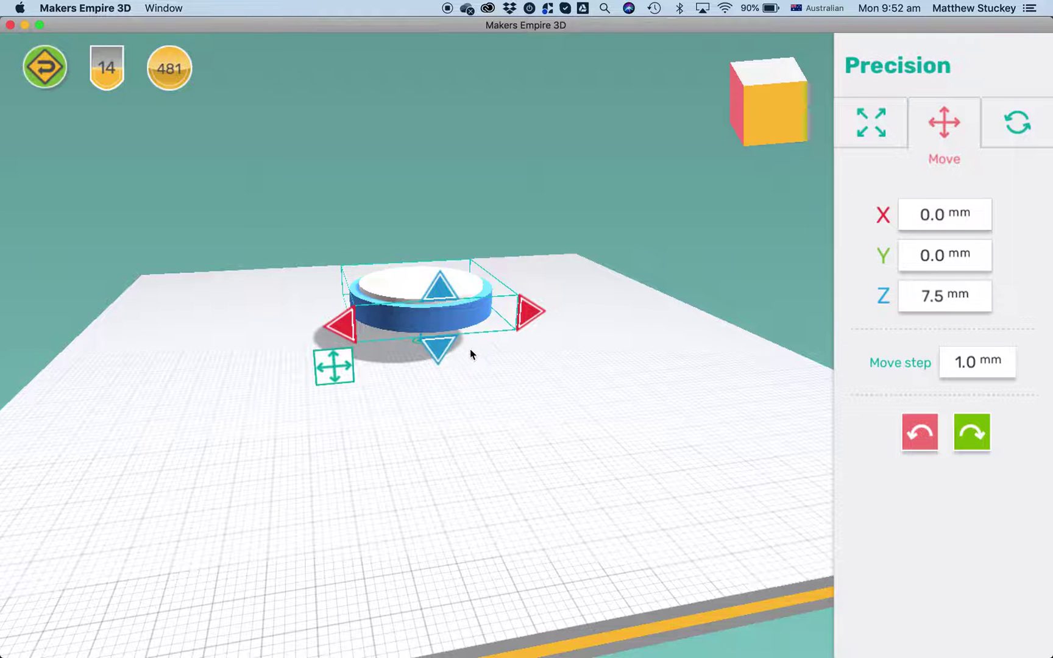
{"action": "left_click", "coordinate": [441, 345]}
{"action": "left_click", "coordinate": [441, 345]}
{"action": "left_click", "coordinate": [441, 344]}
{"action": "left_click", "coordinate": [441, 345]}
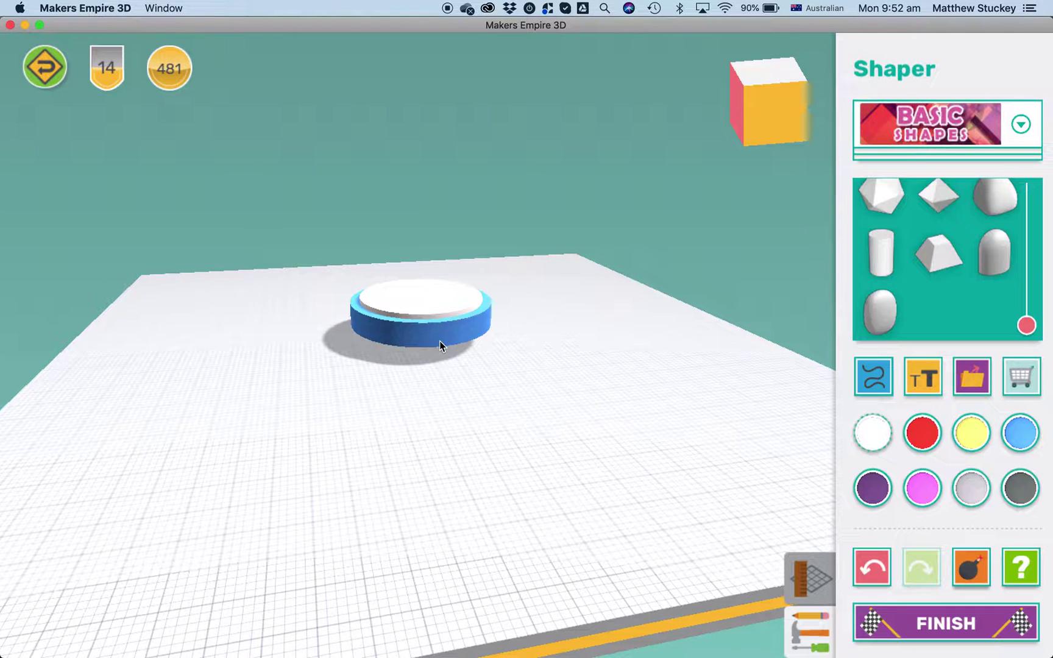
{"action": "left_click", "coordinate": [440, 340]}
{"action": "left_click", "coordinate": [338, 380]}
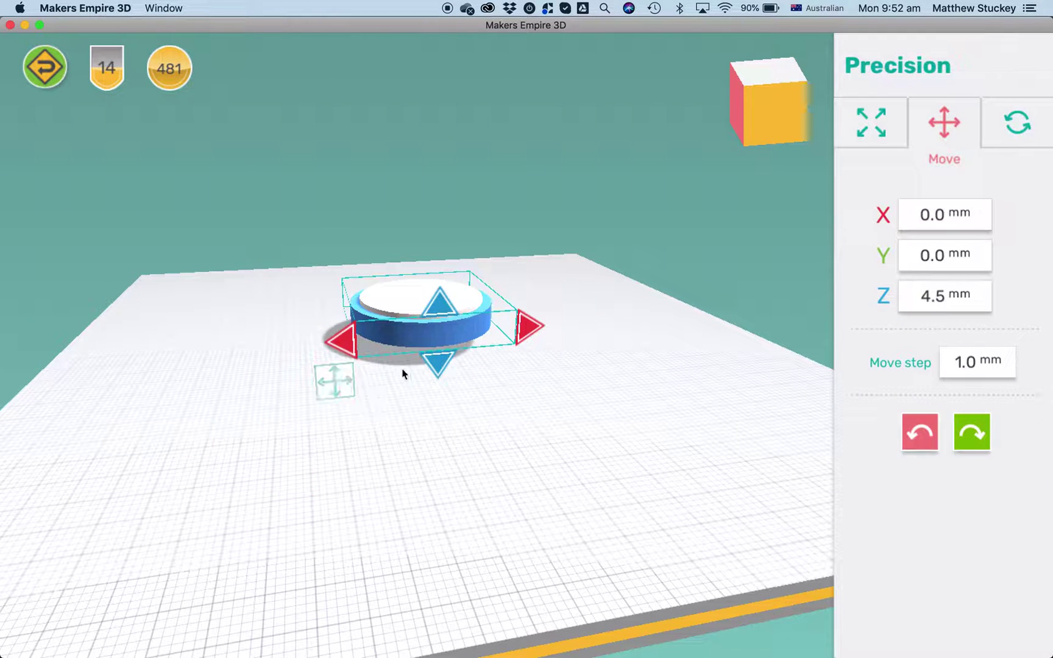
{"action": "left_click", "coordinate": [437, 365]}
{"action": "left_click", "coordinate": [438, 365]}
{"action": "left_click", "coordinate": [438, 367]}
{"action": "left_click", "coordinate": [437, 374]}
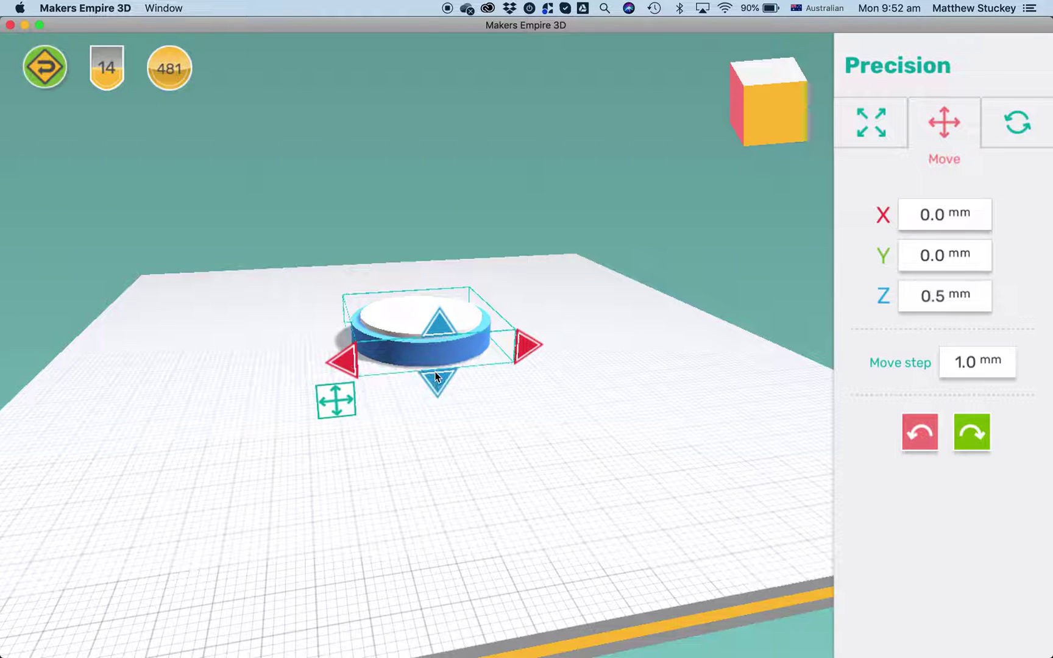
Set the clock body's Z position to 0 mm so it sits on the plate.
{"action": "left_click", "coordinate": [940, 299]}
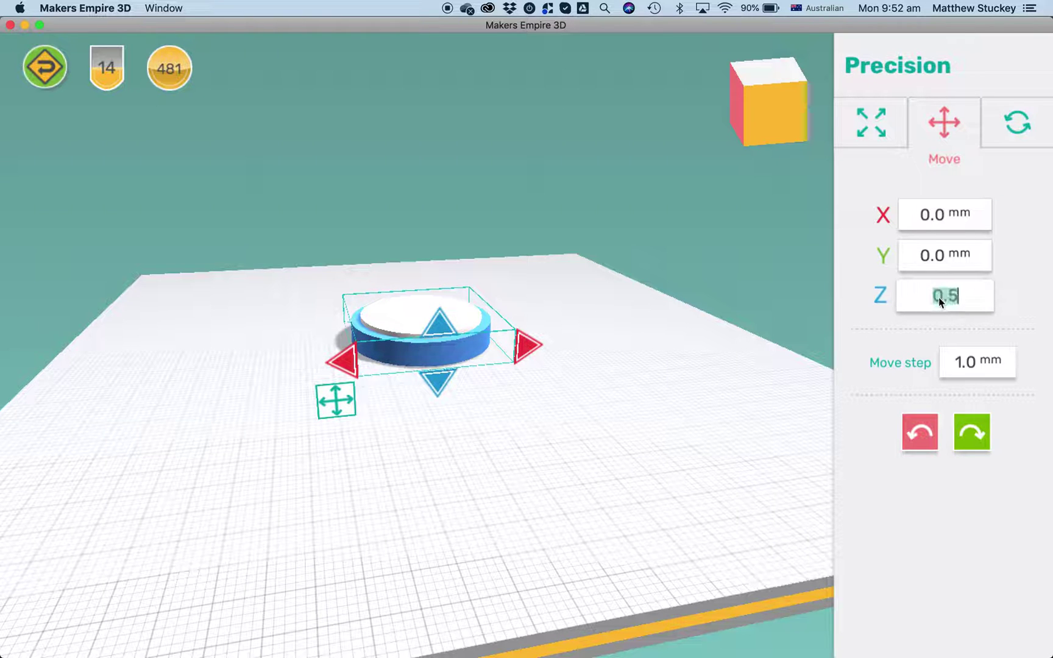
{"action": "type", "text": "0"}
{"action": "key", "text": "Return"}
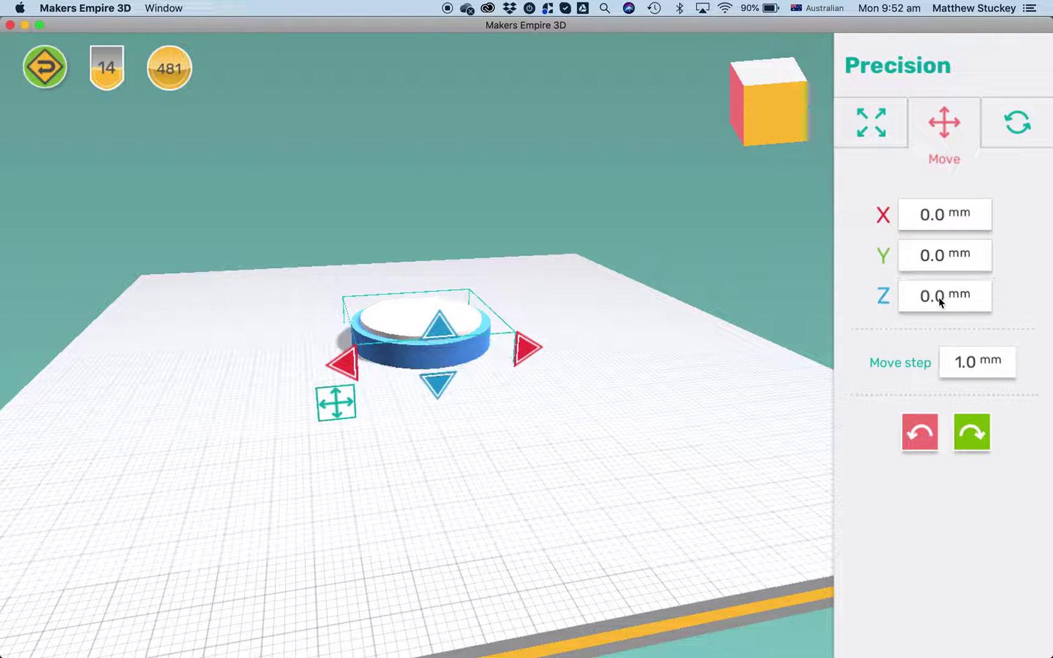
{"action": "left_click_drag", "start_coordinate": [794, 365], "coordinate": [716, 419]}
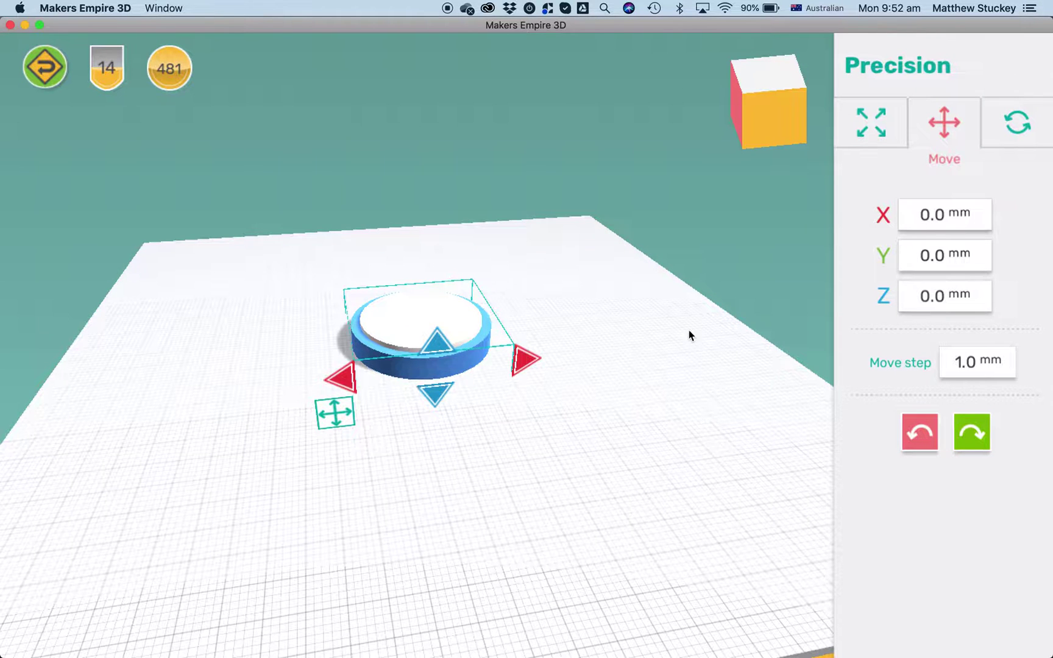
{"action": "left_click_drag", "start_coordinate": [598, 379], "coordinate": [622, 371]}
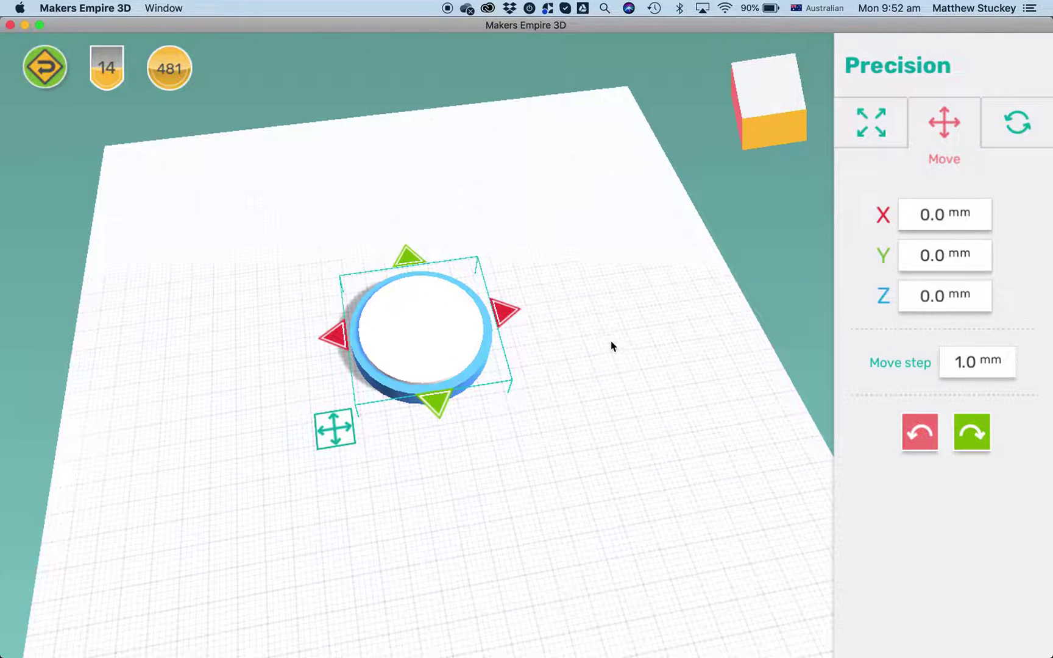
Add a purple cylinder on the clock face and flatten it to 1 mm tall.
{"action": "left_click", "coordinate": [336, 432]}
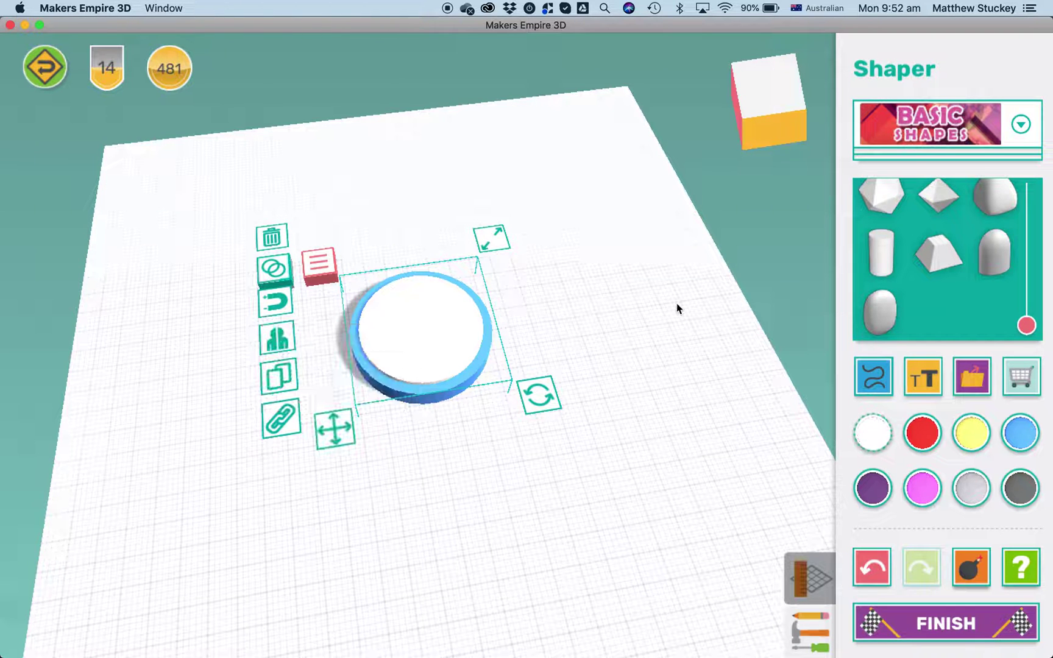
{"action": "left_click", "coordinate": [881, 255]}
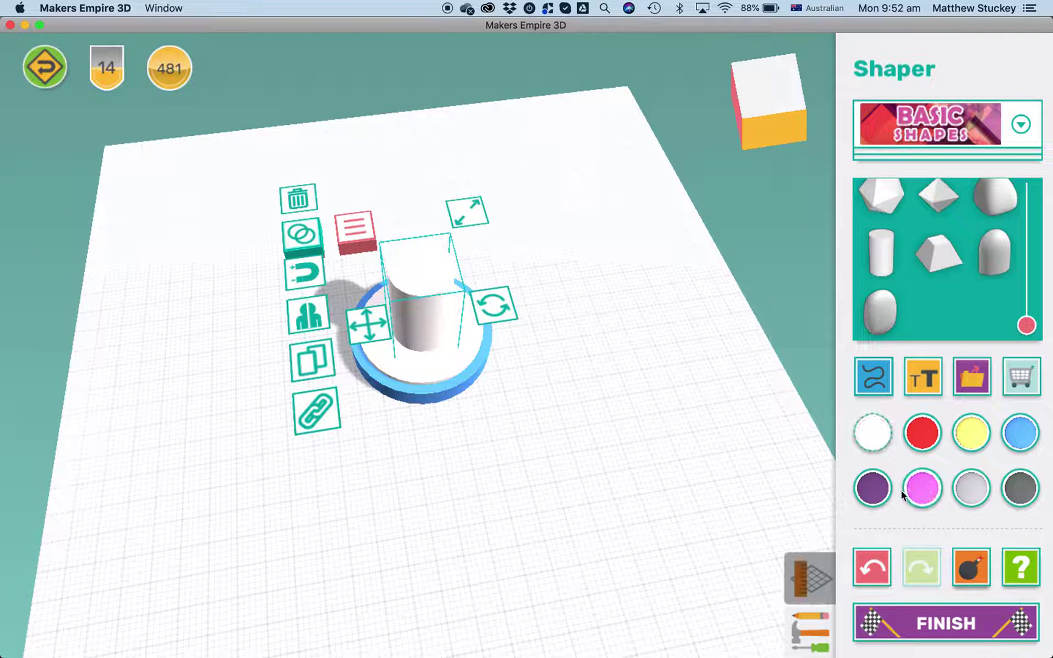
{"action": "left_click", "coordinate": [872, 489]}
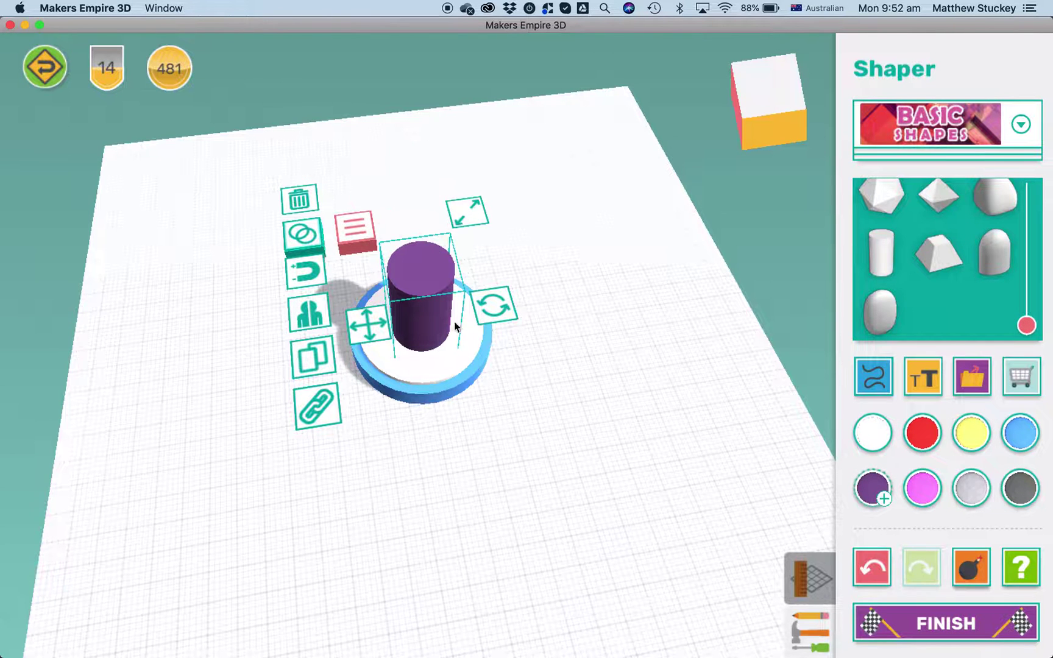
{"action": "left_click", "coordinate": [515, 353]}
{"action": "left_click_drag", "start_coordinate": [515, 354], "coordinate": [488, 301]}
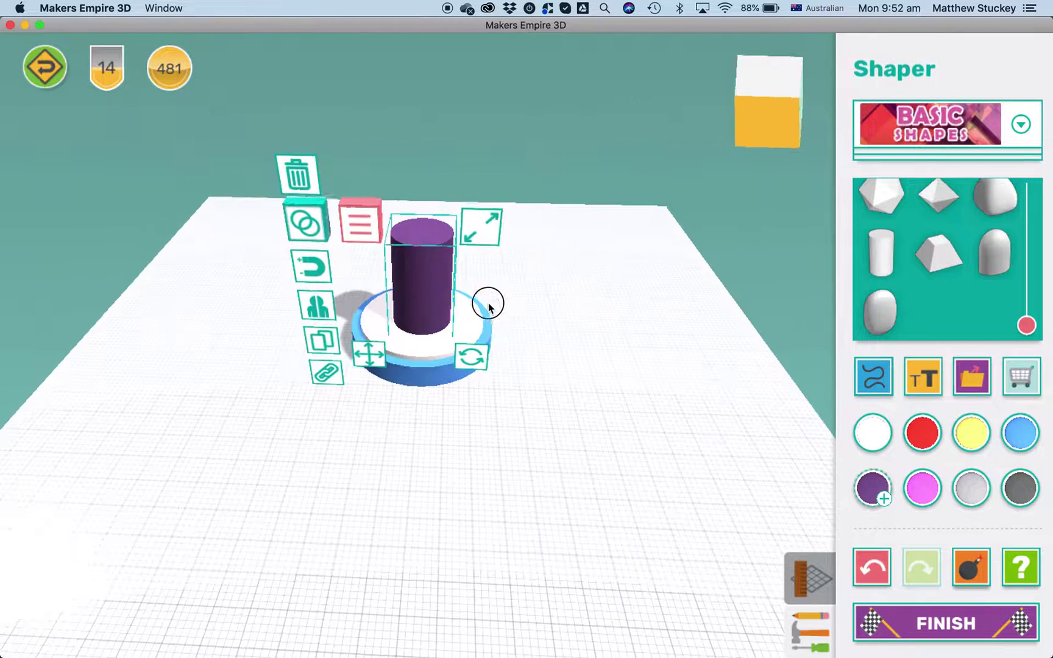
{"action": "left_click", "coordinate": [482, 225]}
{"action": "left_click_drag", "start_coordinate": [443, 244], "coordinate": [416, 333]}
{"action": "left_click_drag", "start_coordinate": [592, 365], "coordinate": [609, 440]}
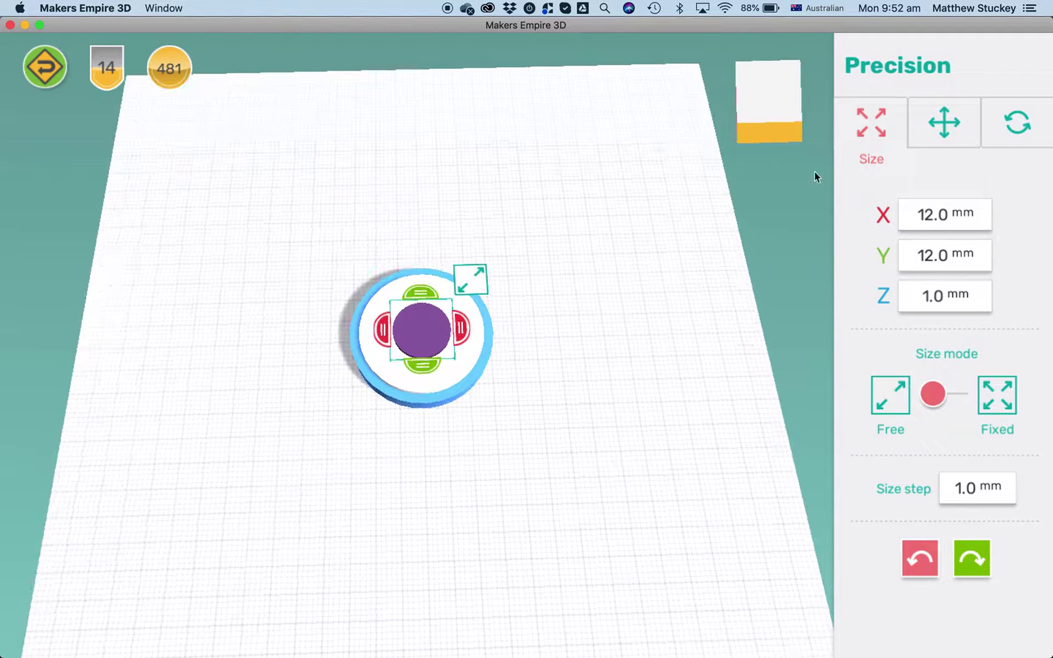
Set the purple cap's X and Y sizes to 5 mm and close the size panel.
{"action": "left_click", "coordinate": [912, 210]}
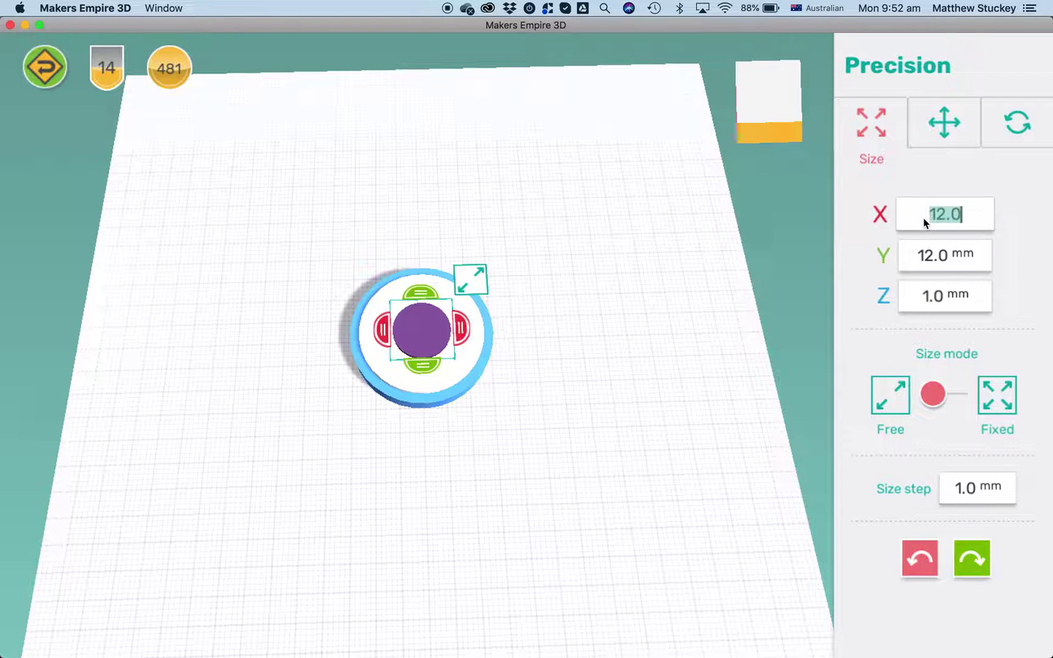
{"action": "type", "text": "4"}
{"action": "left_click", "coordinate": [932, 254]}
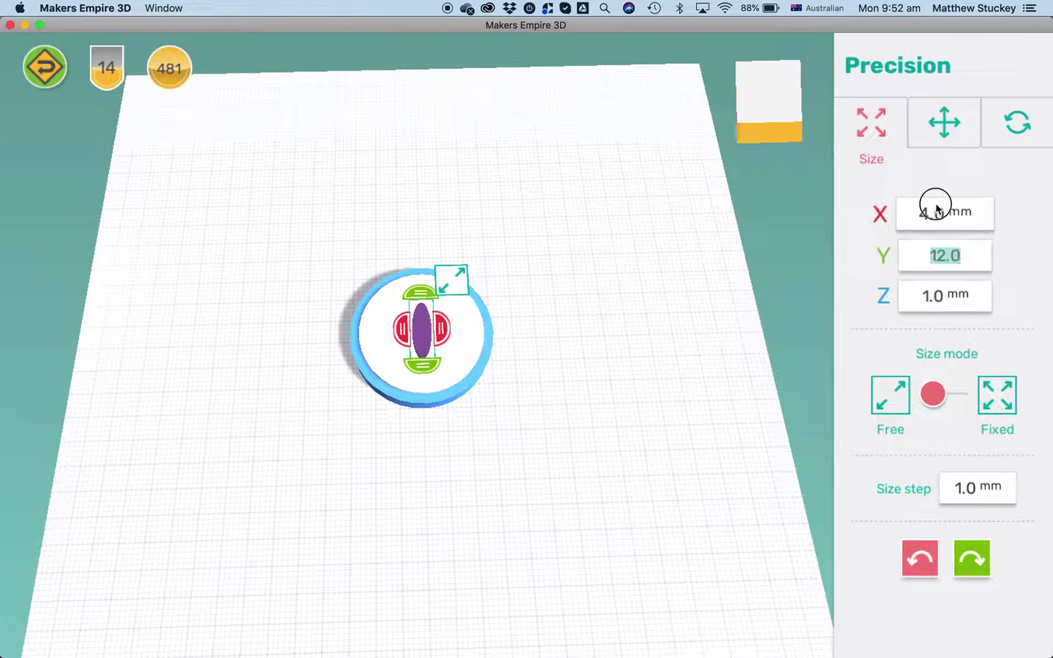
{"action": "left_click", "coordinate": [935, 207]}
{"action": "type", "text": "5"}
{"action": "left_click", "coordinate": [940, 255]}
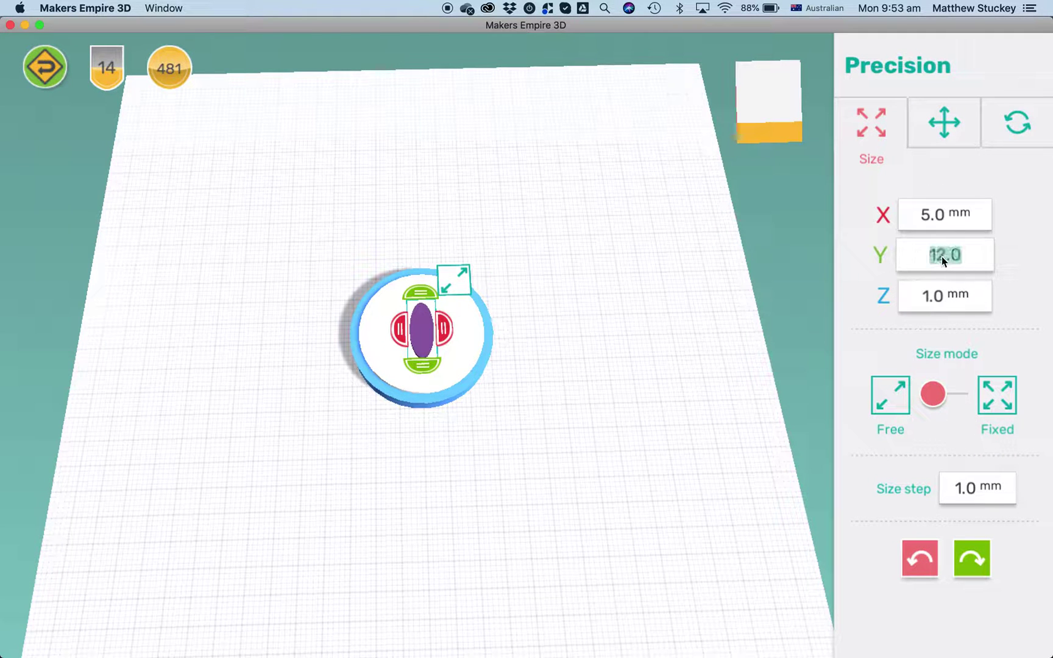
{"action": "type", "text": "5"}
{"action": "key", "text": "Return"}
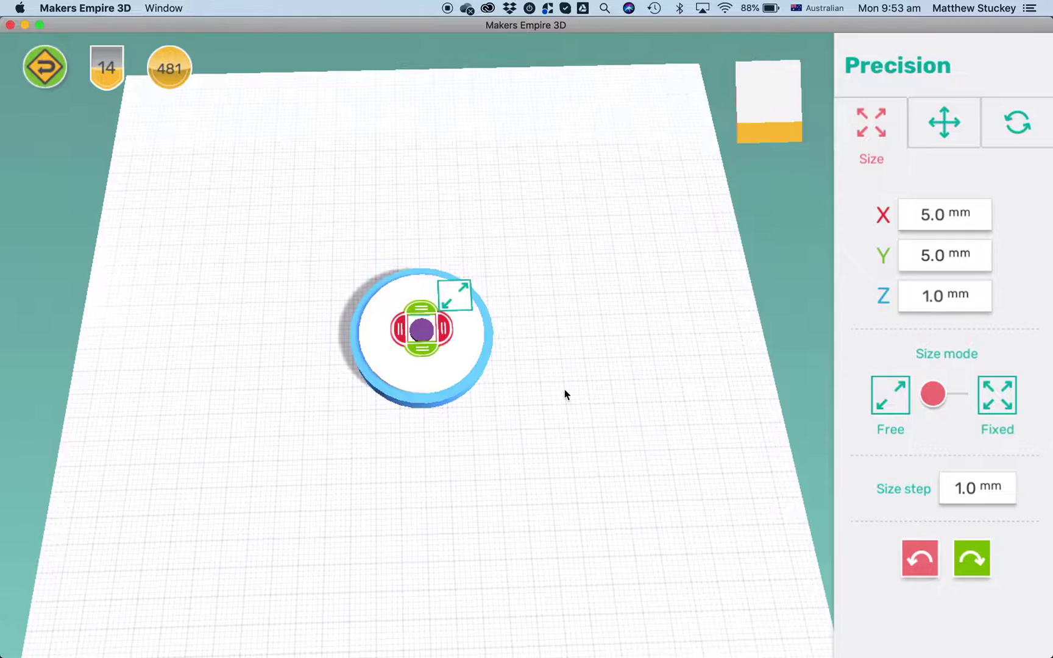
{"action": "left_click_drag", "start_coordinate": [565, 394], "coordinate": [556, 334]}
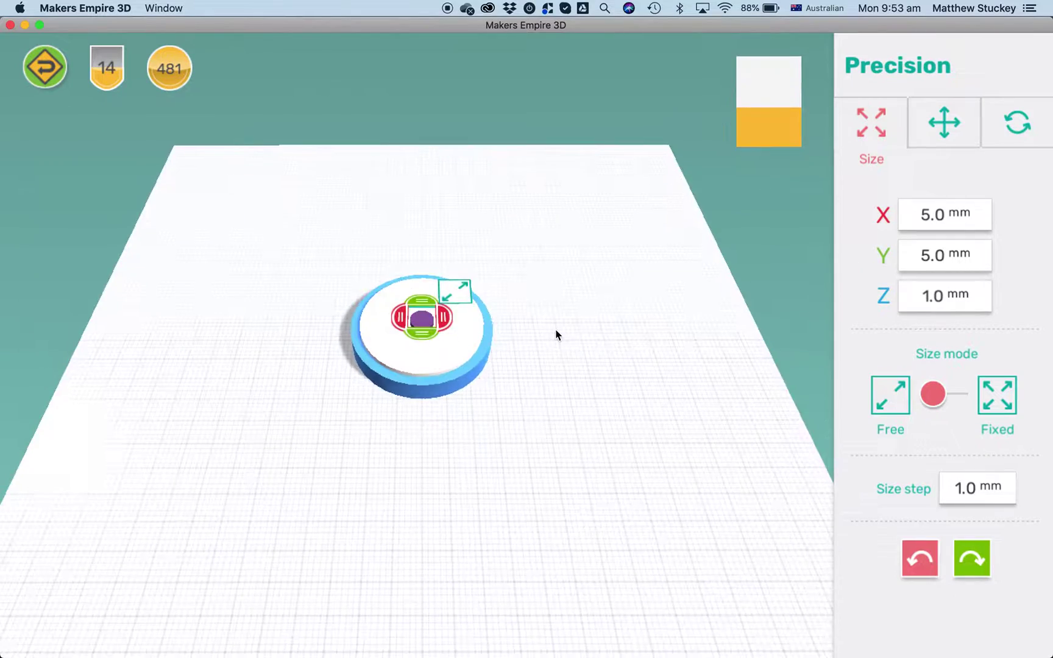
{"action": "scroll", "coordinate": [556, 335], "scroll_direction": "up", "scroll_amount": 5}
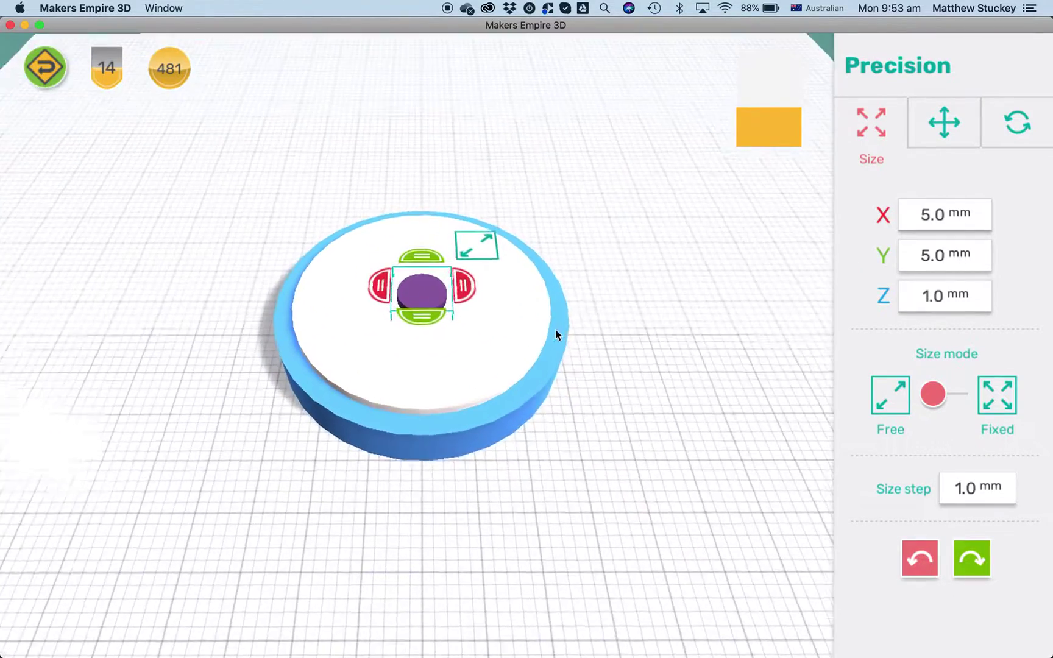
{"action": "left_click", "coordinate": [486, 239]}
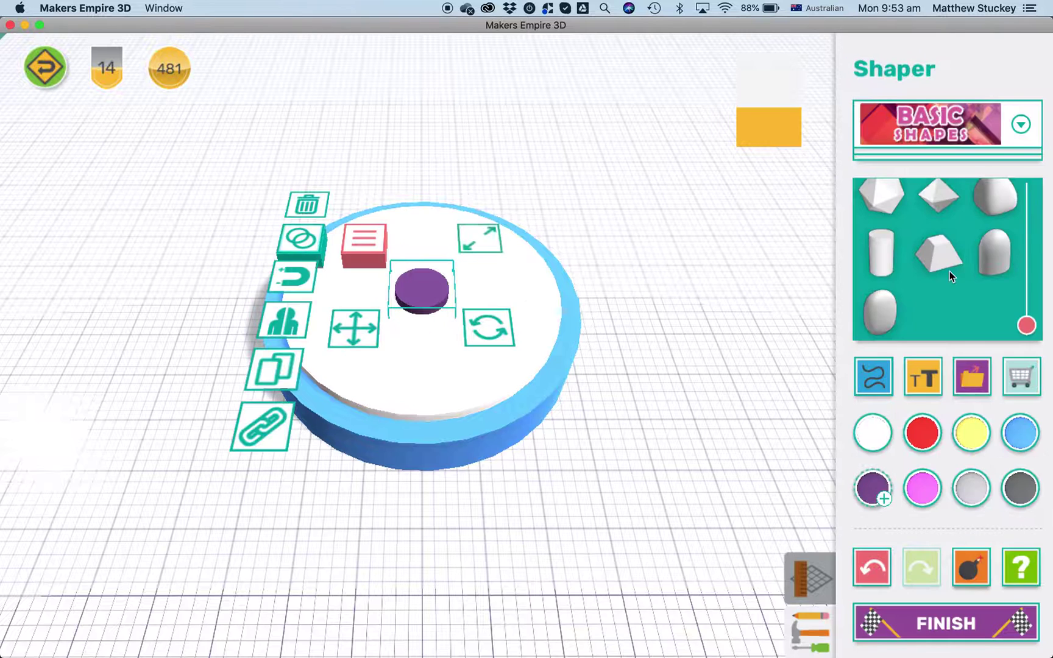
Add a cube from Basic Shapes and colour it pink.
{"action": "scroll", "coordinate": [1015, 282], "scroll_direction": "up", "scroll_amount": 5}
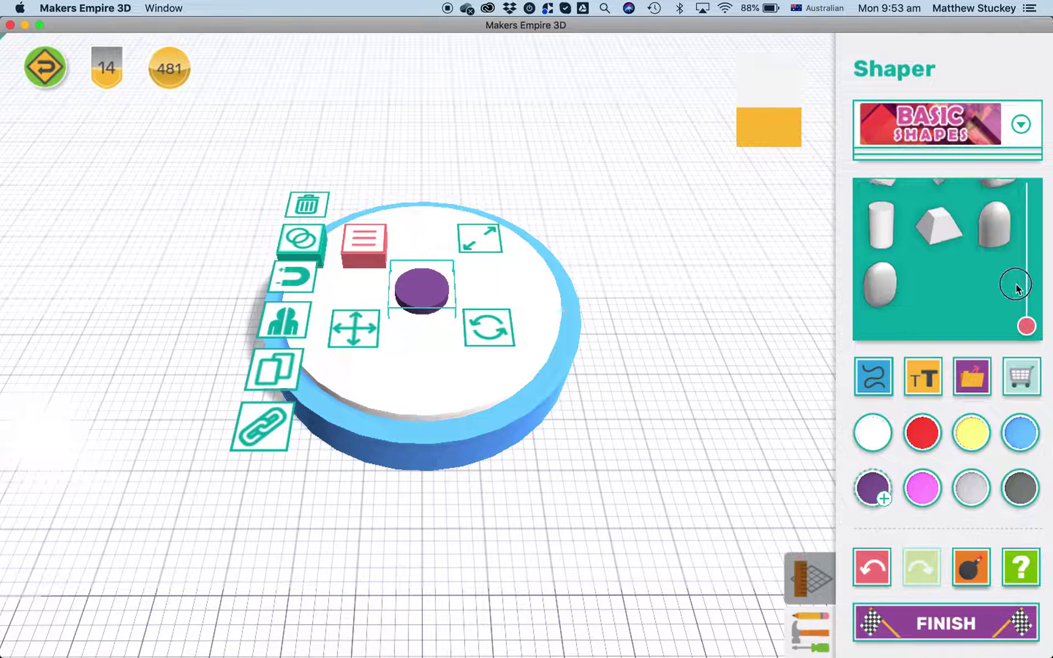
{"action": "scroll", "coordinate": [954, 282], "scroll_direction": "up", "scroll_amount": 5}
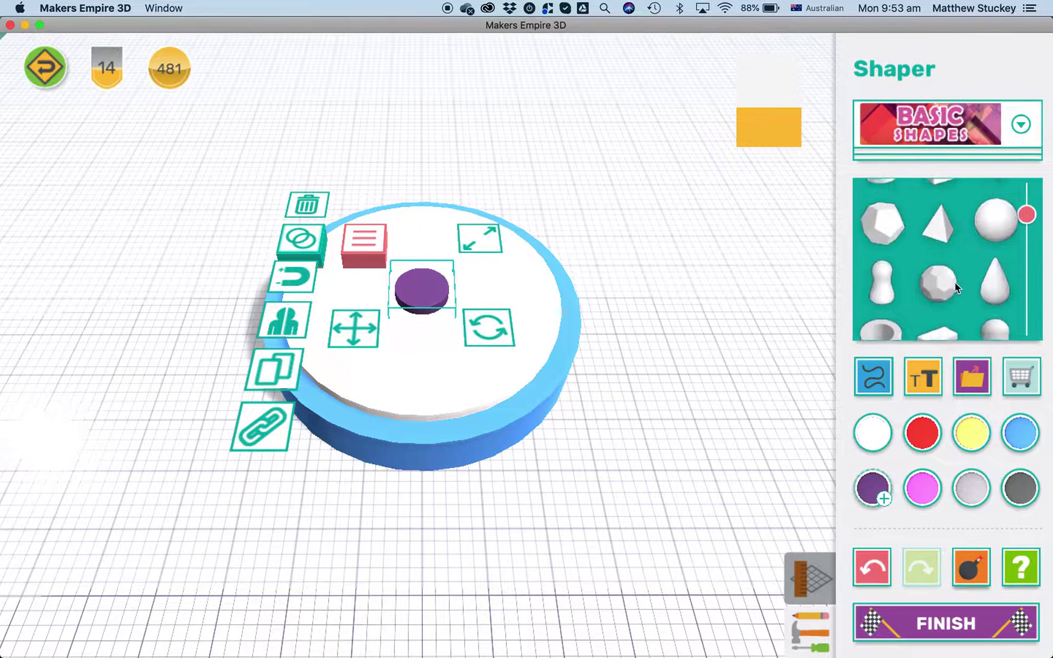
{"action": "left_click", "coordinate": [945, 223]}
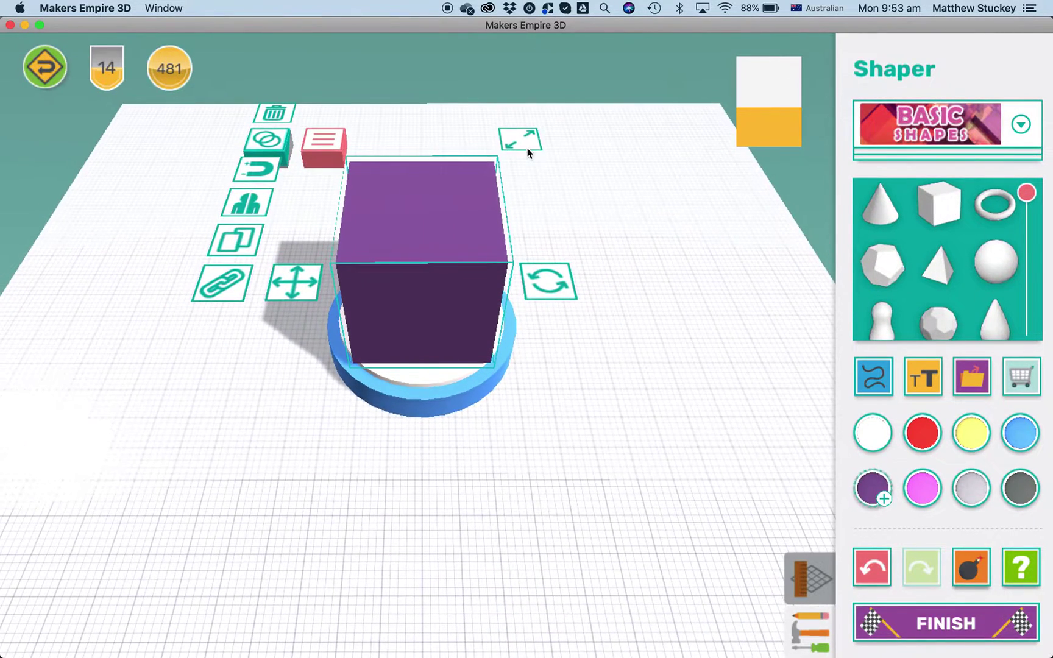
{"action": "left_click", "coordinate": [931, 490]}
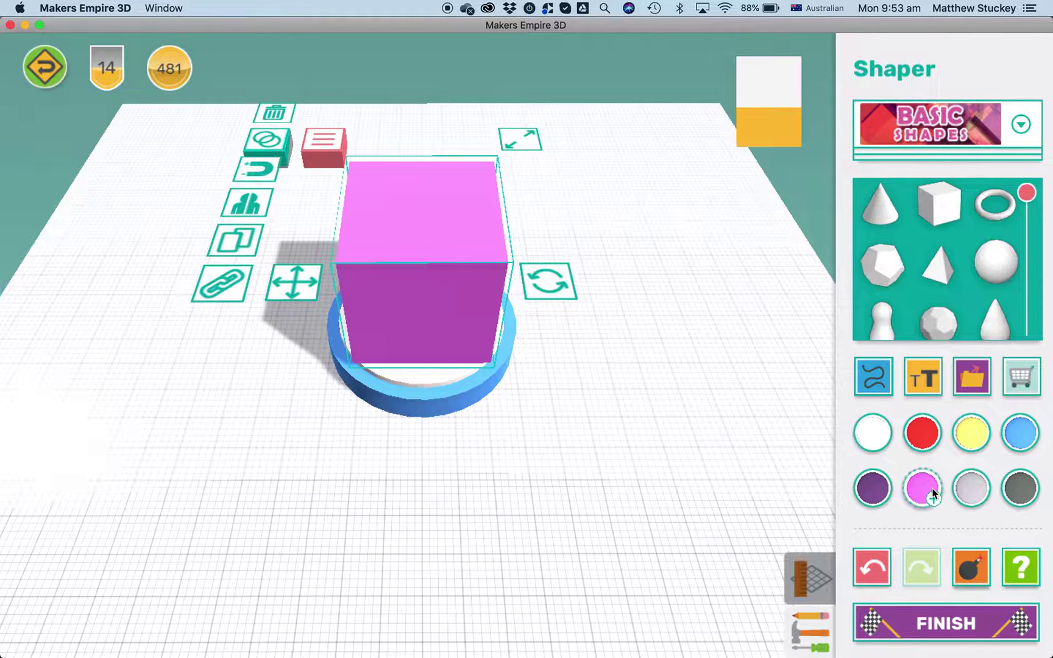
Size the pink cube to 10 mm X, 5 mm Y and 2 mm Z.
{"action": "left_click", "coordinate": [529, 143]}
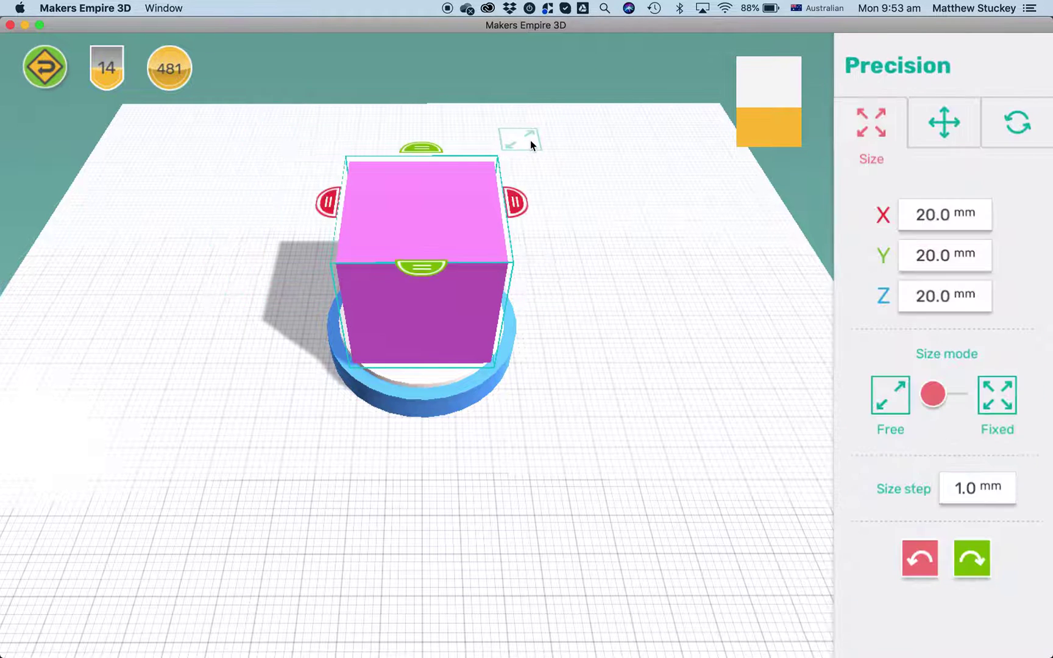
{"action": "left_click", "coordinate": [929, 218]}
{"action": "type", "text": "10"}
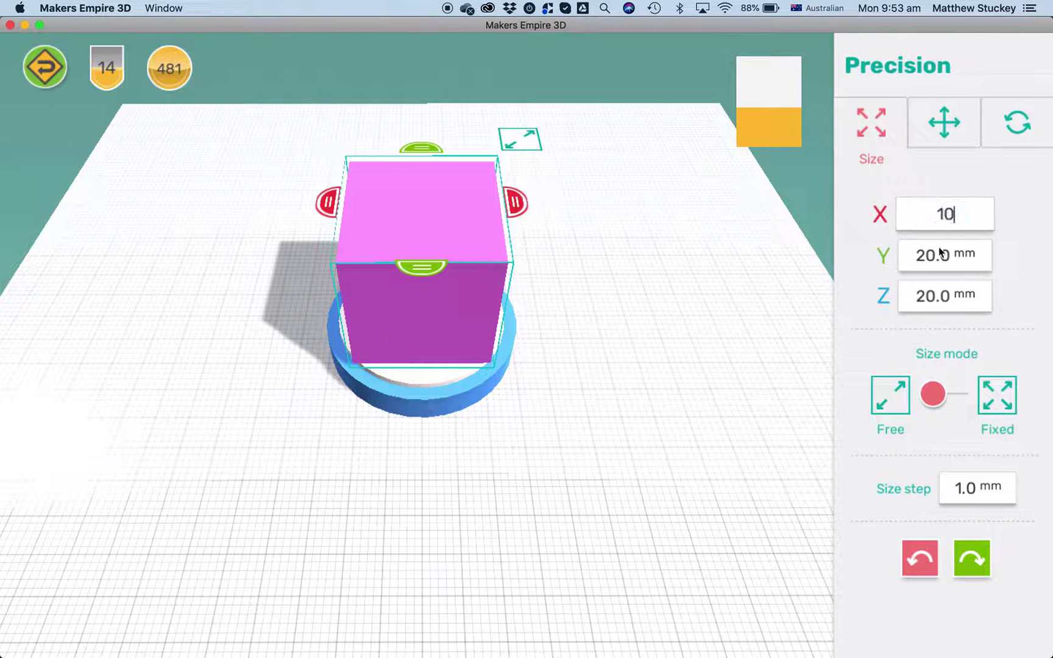
{"action": "left_click", "coordinate": [944, 257]}
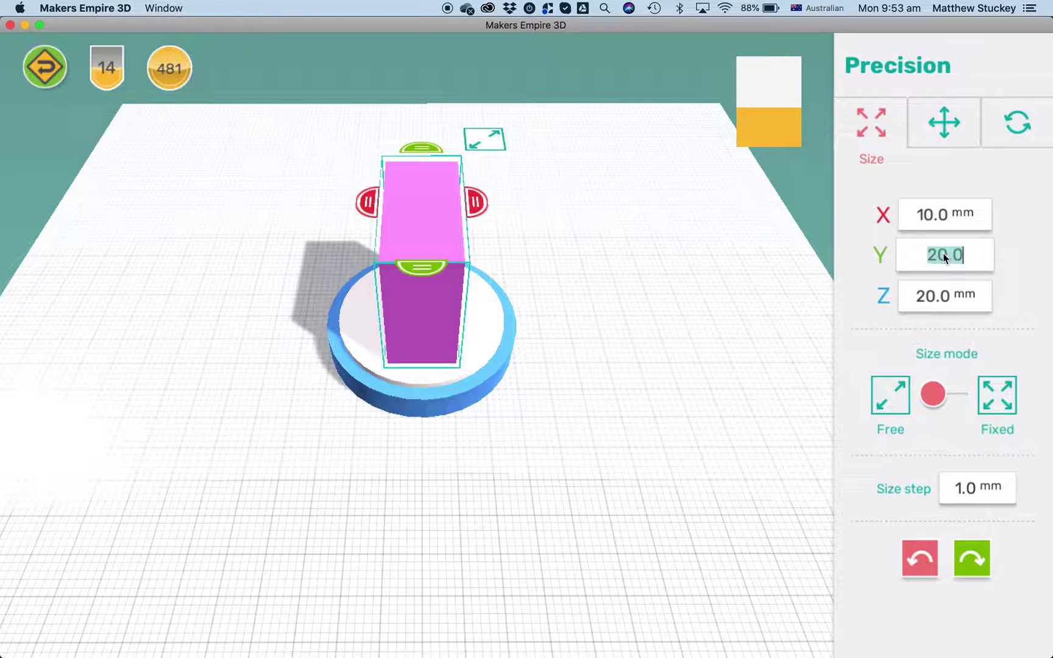
{"action": "left_click", "coordinate": [944, 257]}
{"action": "left_click_drag", "start_coordinate": [957, 255], "coordinate": [924, 261]}
{"action": "type", "text": "5"}
{"action": "key", "text": "Return"}
{"action": "left_click", "coordinate": [936, 298]}
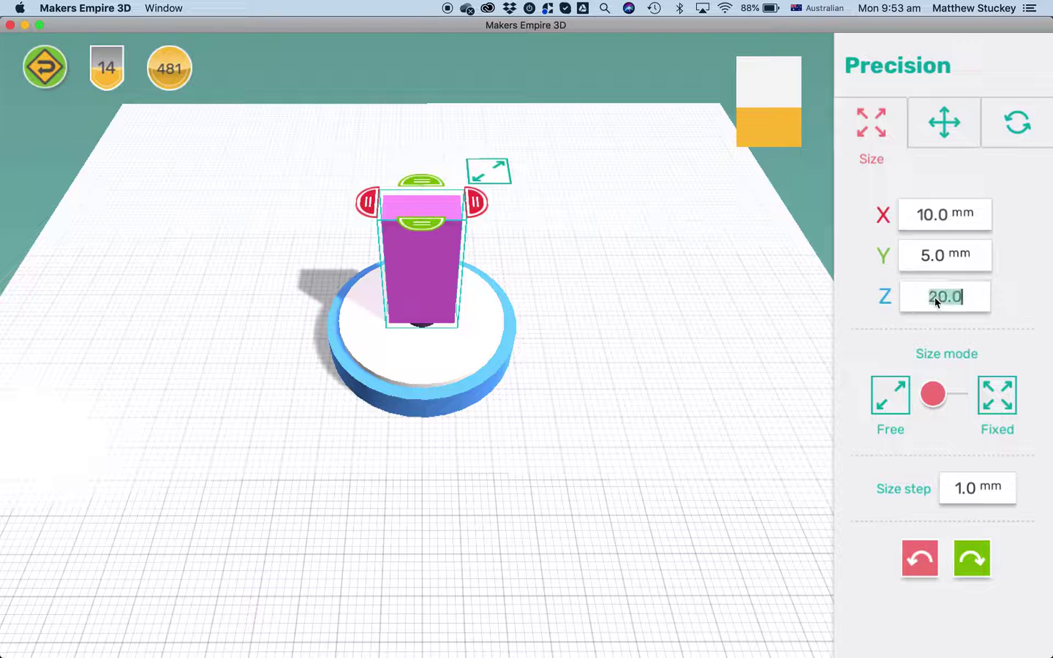
{"action": "type", "text": "2"}
{"action": "key", "text": "Return"}
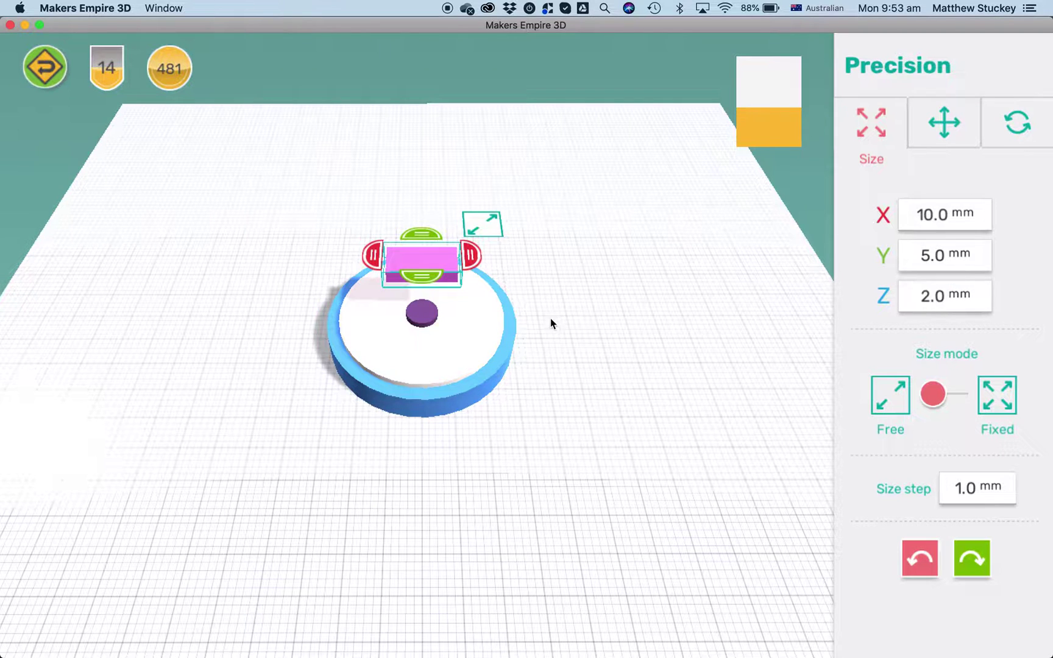
Reduce the bar's Y depth from 5 mm to 4 mm.
{"action": "left_click_drag", "start_coordinate": [584, 295], "coordinate": [587, 353]}
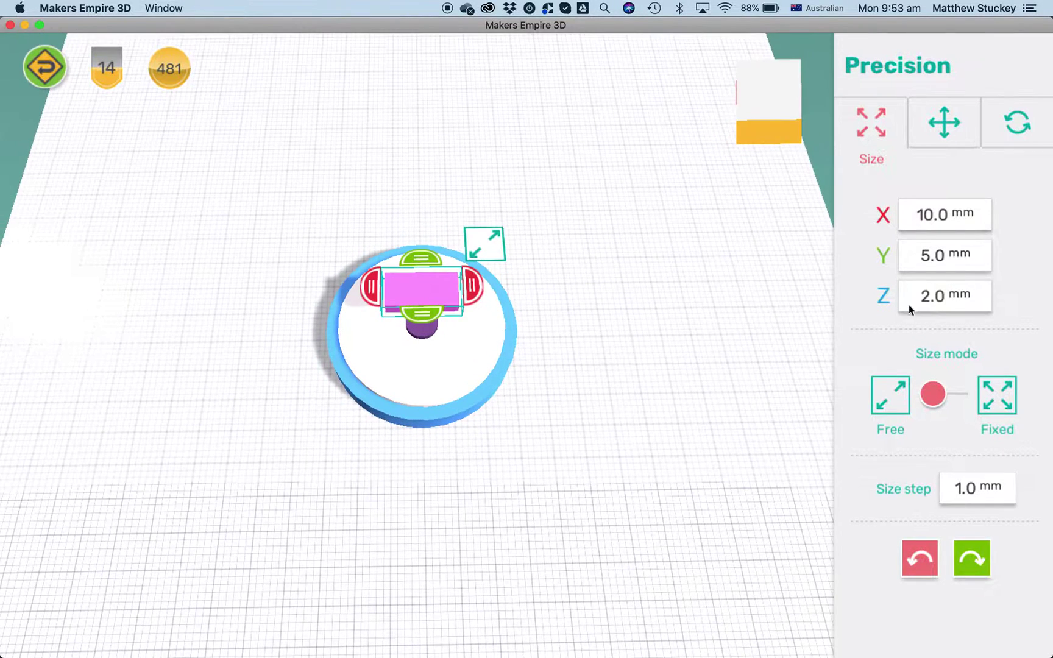
{"action": "left_click", "coordinate": [936, 255]}
{"action": "type", "text": "4"}
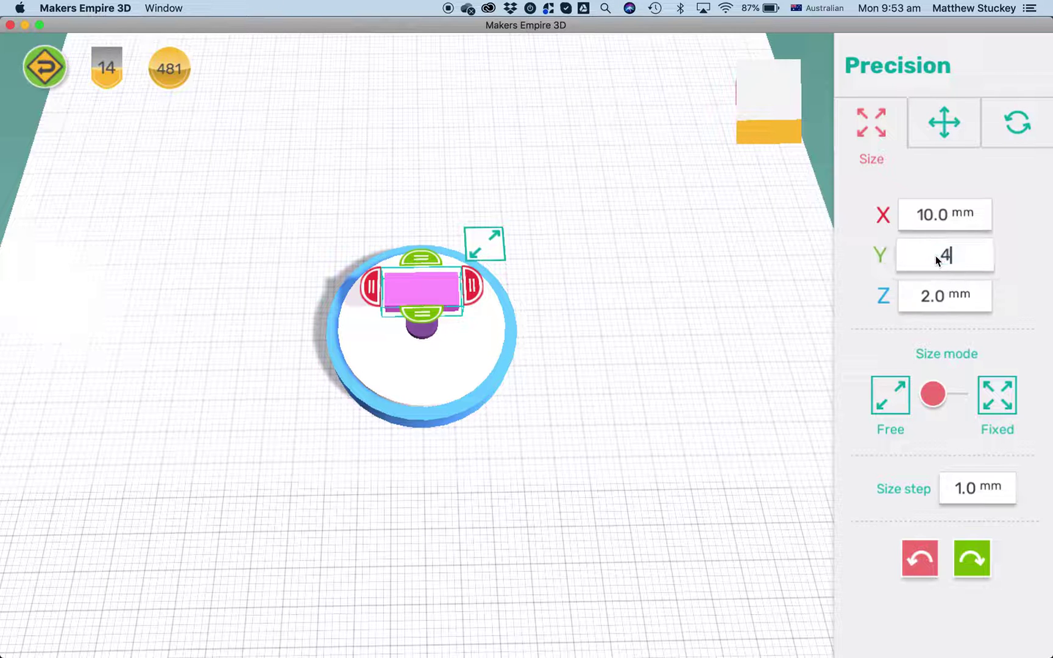
{"action": "key", "text": "Return"}
{"action": "left_click_drag", "start_coordinate": [606, 345], "coordinate": [606, 237]}
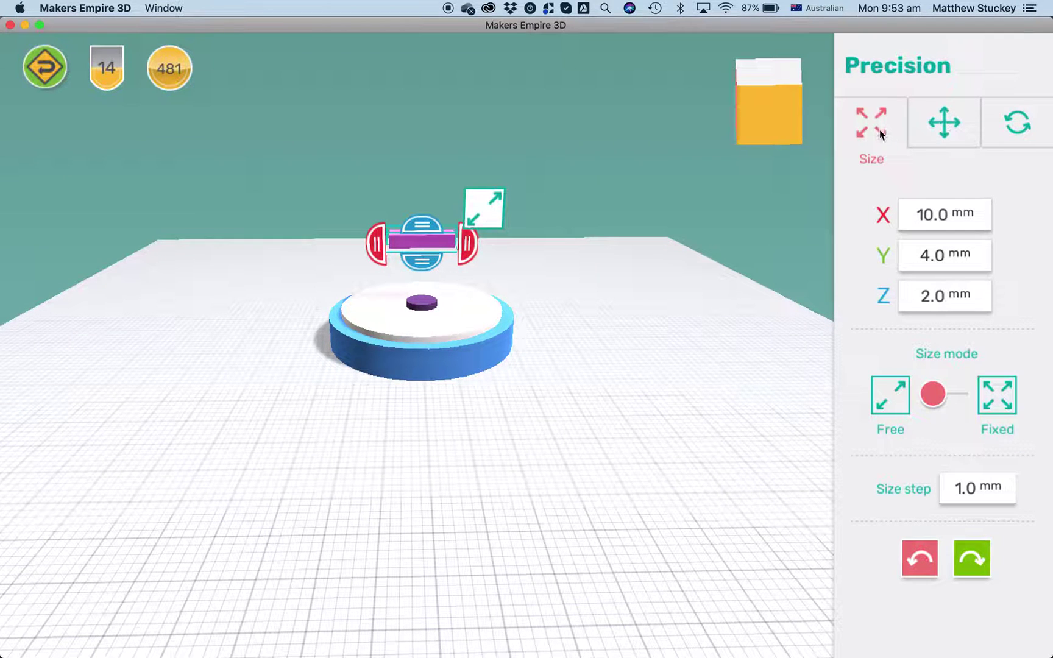
Lower the pink bar several millimetres using Precision Move.
{"action": "left_click", "coordinate": [943, 126]}
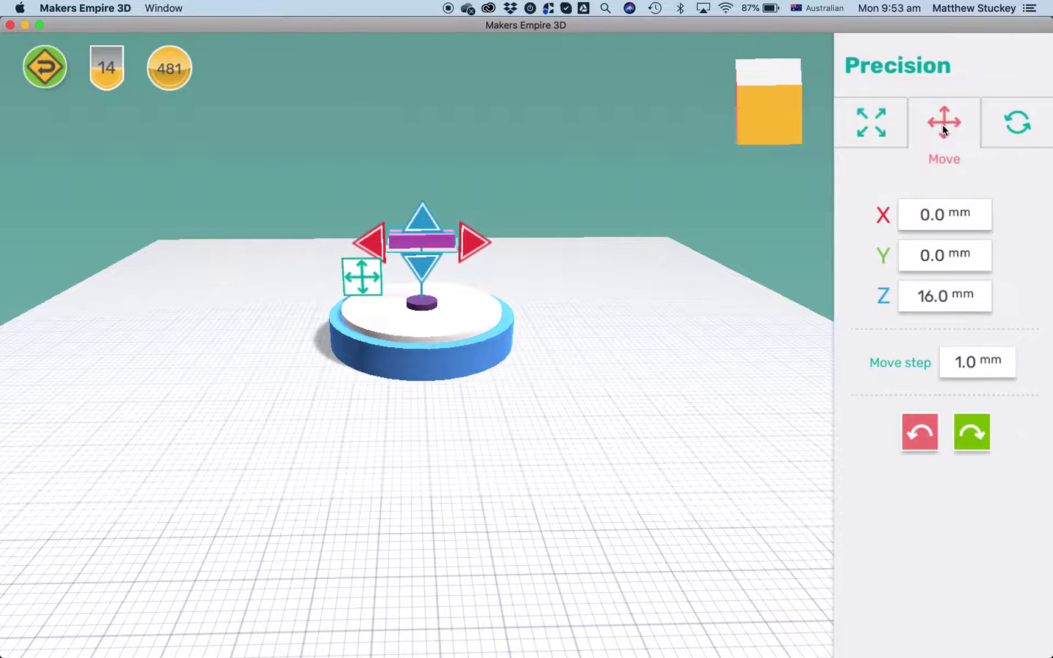
{"action": "left_click", "coordinate": [421, 269]}
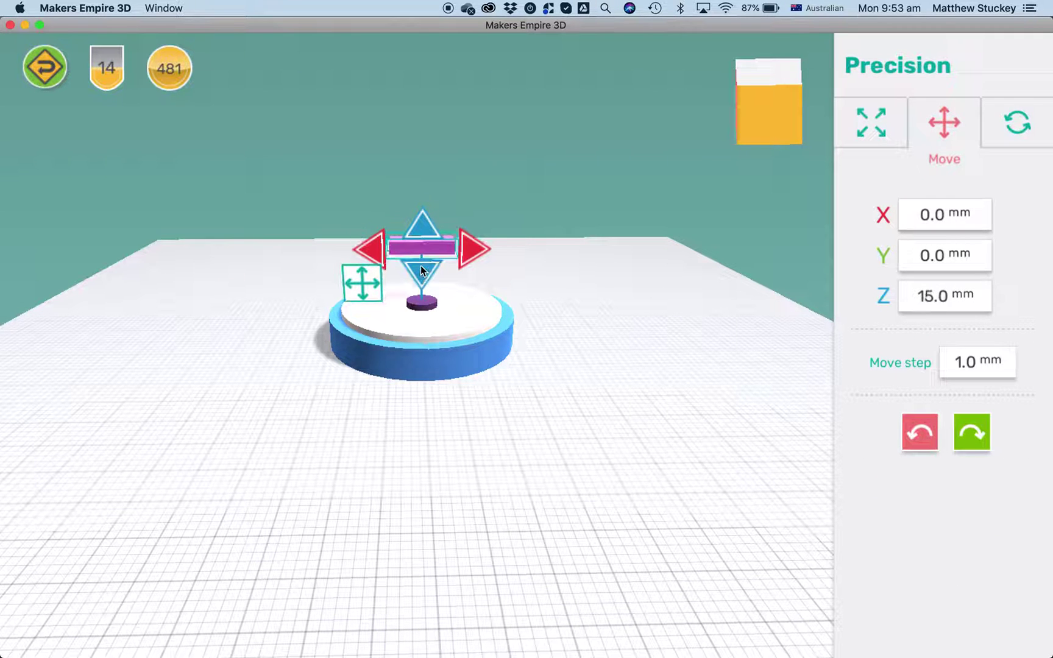
{"action": "left_click", "coordinate": [421, 273]}
{"action": "left_click", "coordinate": [422, 279]}
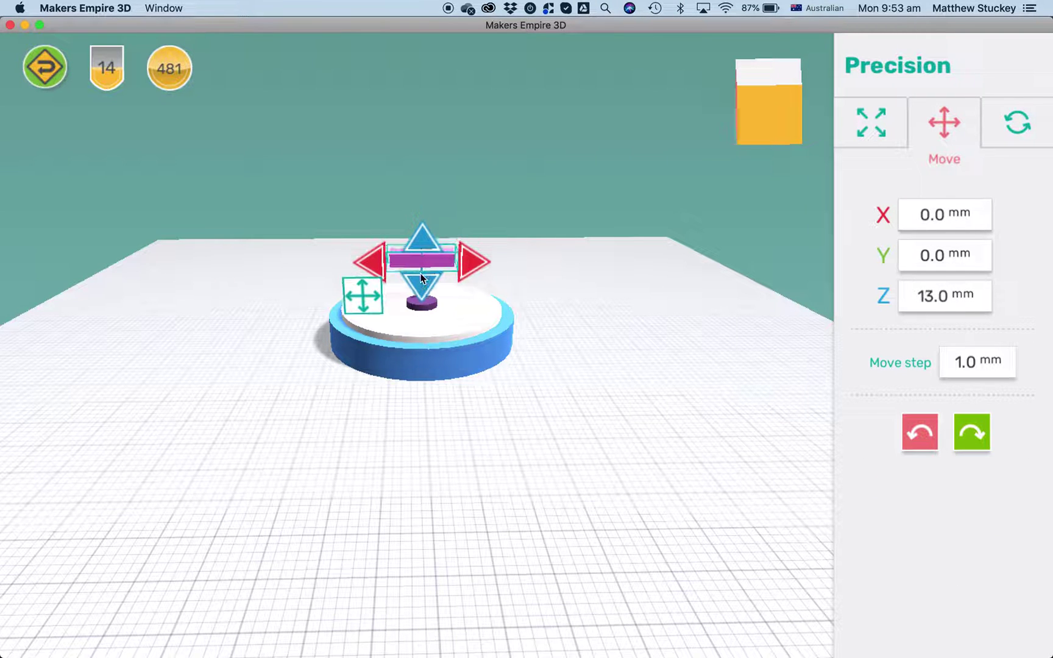
{"action": "left_click", "coordinate": [950, 294]}
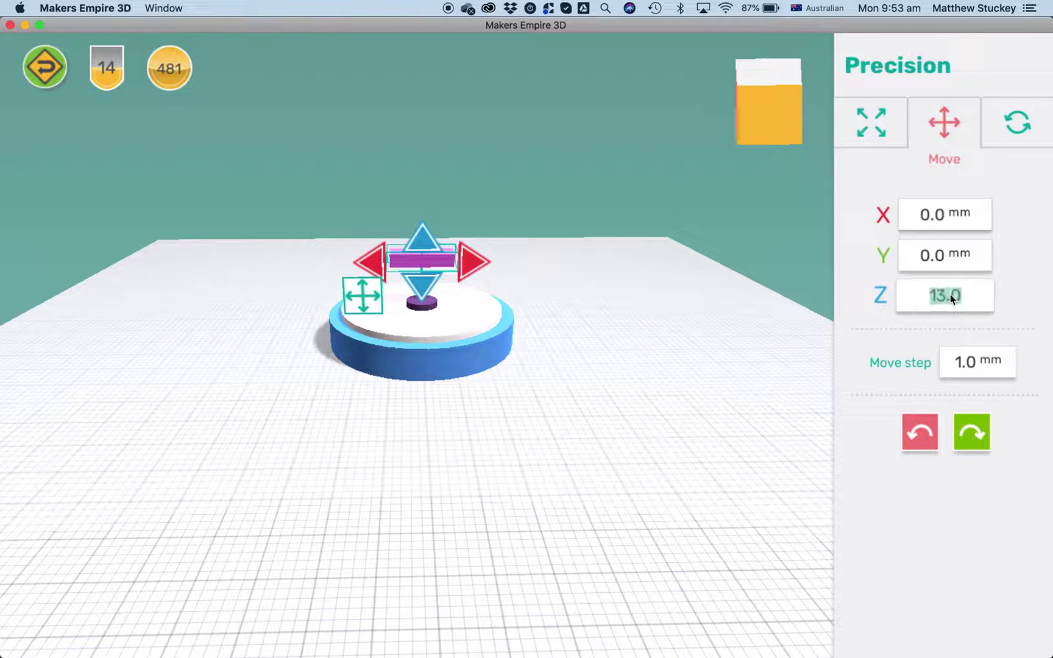
{"action": "left_click", "coordinate": [427, 283]}
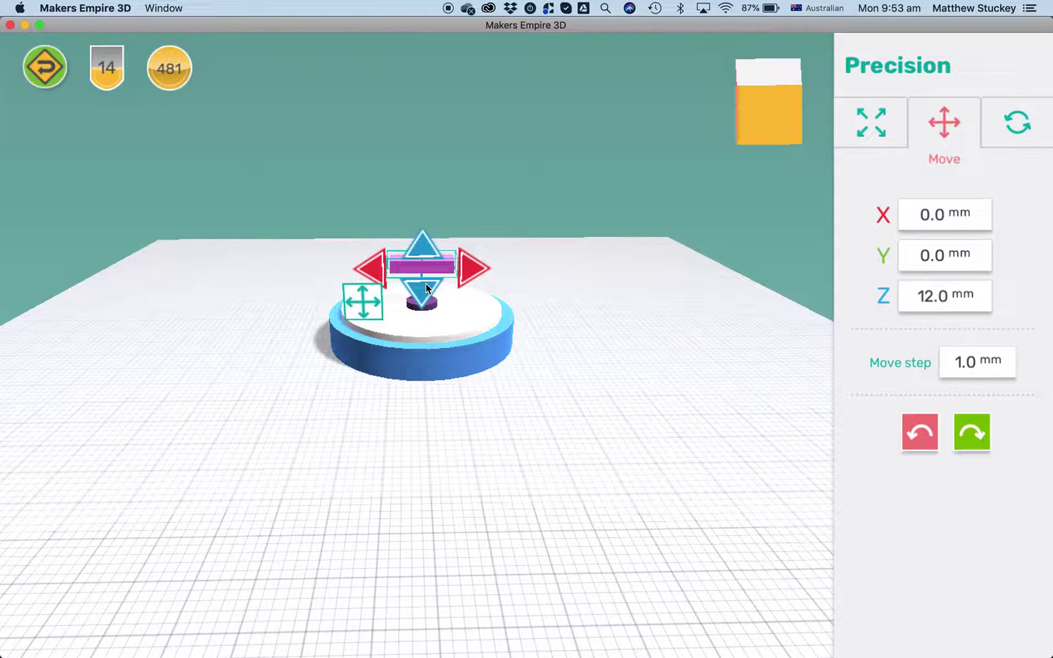
{"action": "left_click", "coordinate": [422, 294]}
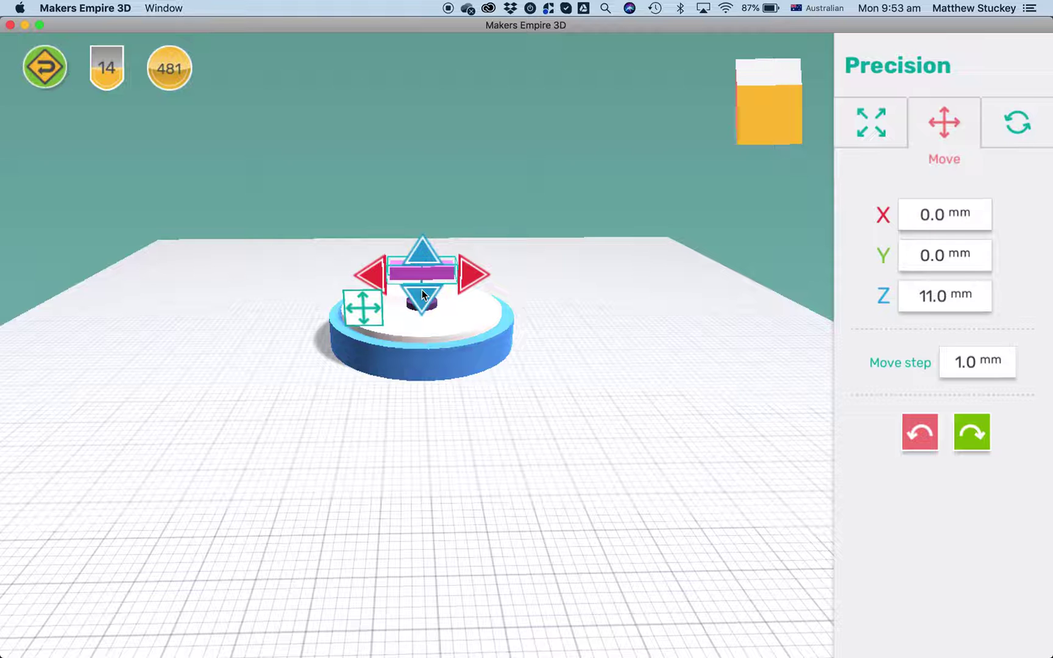
Set the move step to 5 mm and bring the bar to 11 mm height.
{"action": "left_click", "coordinate": [964, 366]}
{"action": "type", "text": "5"}
{"action": "left_click", "coordinate": [424, 250]}
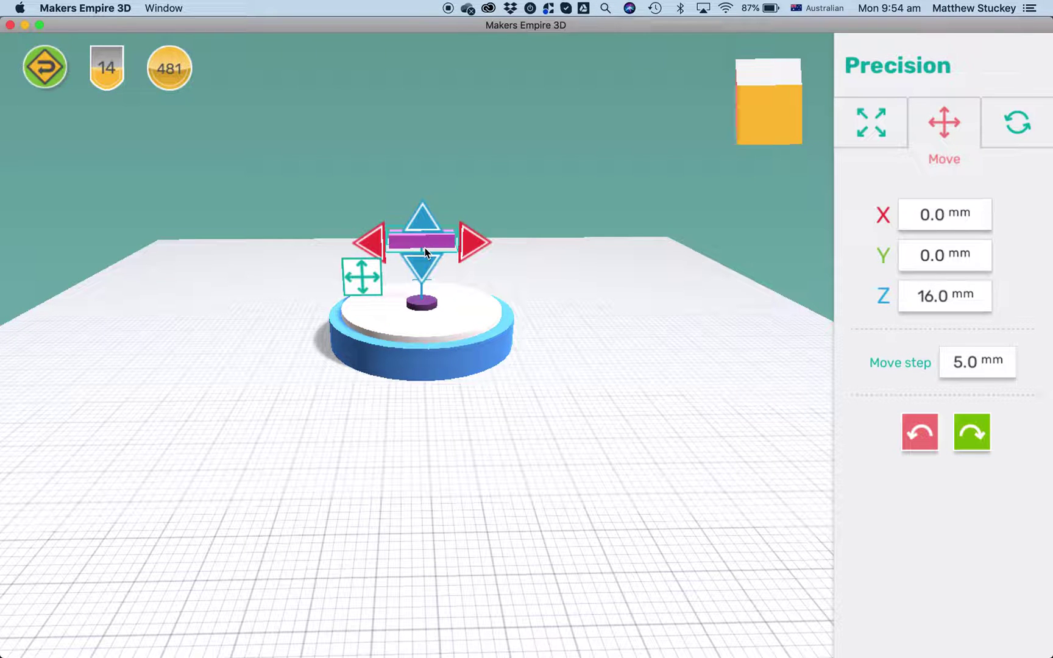
{"action": "left_click", "coordinate": [420, 227]}
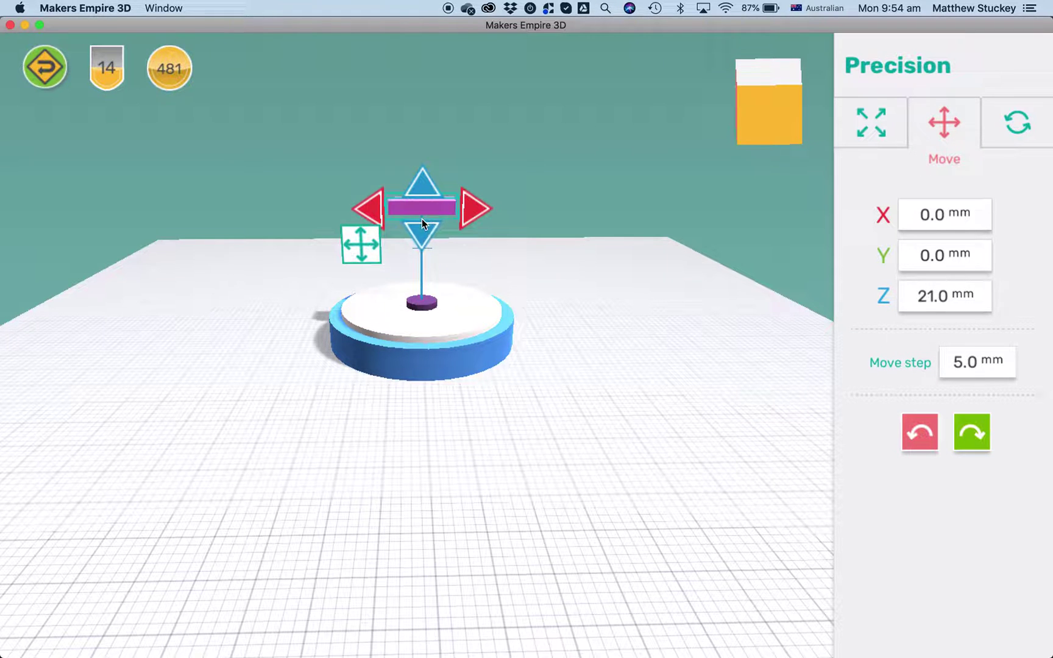
{"action": "left_click", "coordinate": [421, 267]}
{"action": "left_click", "coordinate": [420, 266]}
Reset the move step to 1 mm and lower the bar to Z 5.0 mm.
{"action": "left_click", "coordinate": [957, 359]}
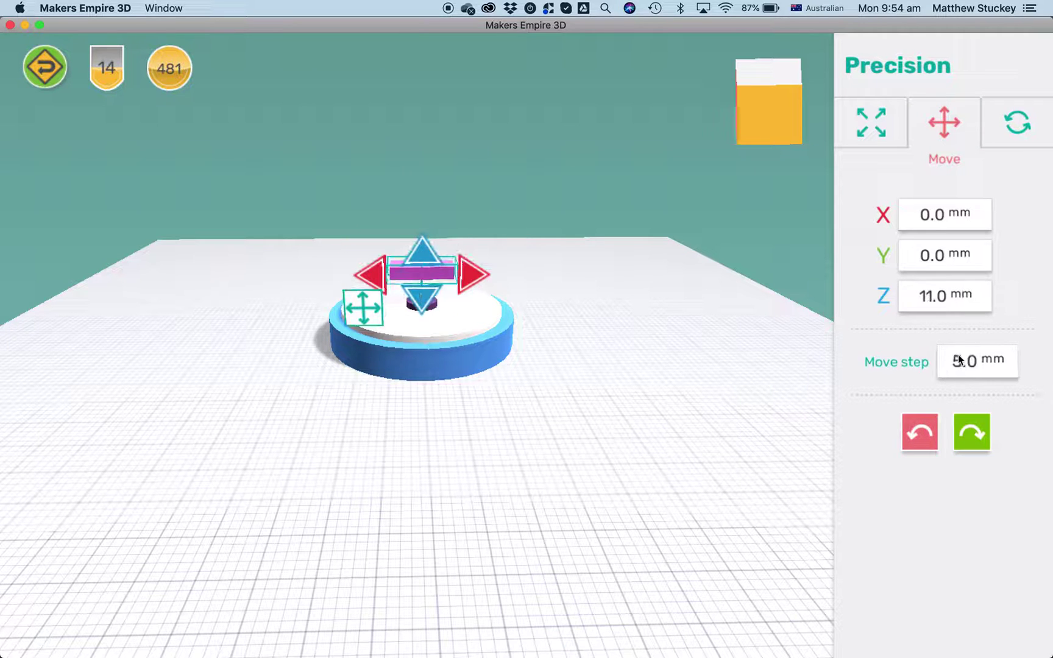
{"action": "type", "text": "1"}
{"action": "key", "text": "Return"}
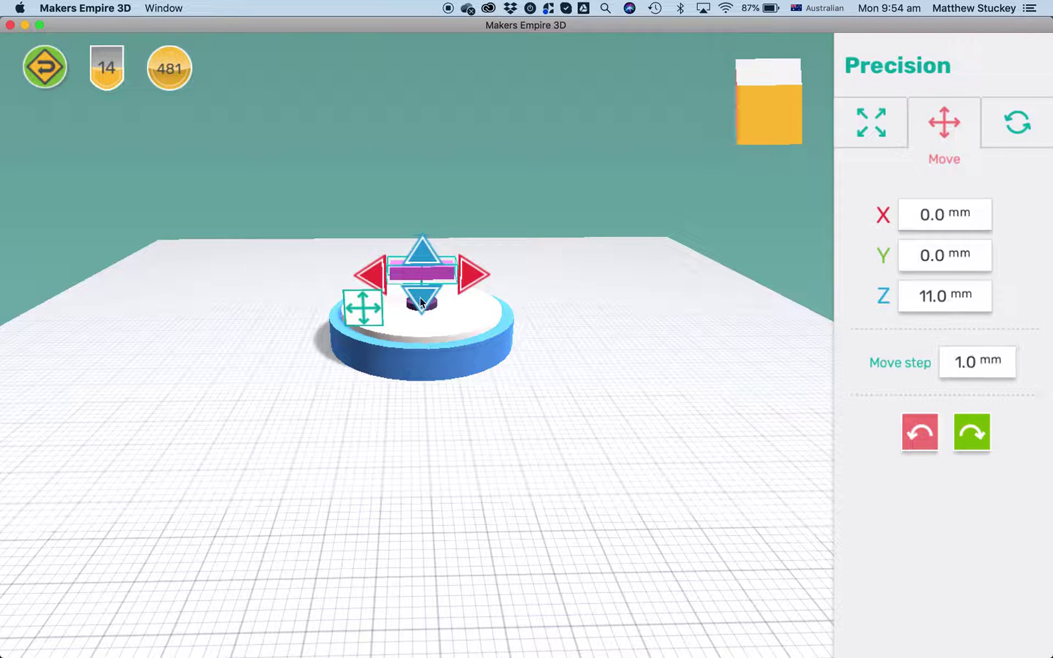
{"action": "left_click", "coordinate": [421, 302]}
{"action": "left_click", "coordinate": [421, 310]}
{"action": "left_click", "coordinate": [423, 317]}
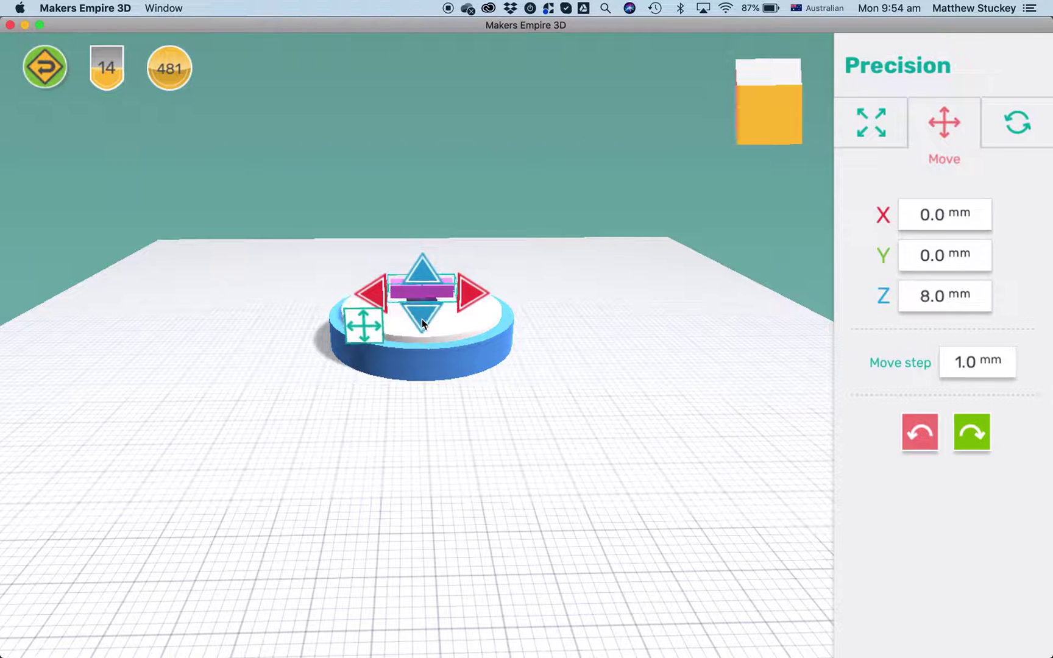
{"action": "left_click", "coordinate": [422, 318]}
{"action": "left_click", "coordinate": [422, 320]}
{"action": "left_click", "coordinate": [424, 324]}
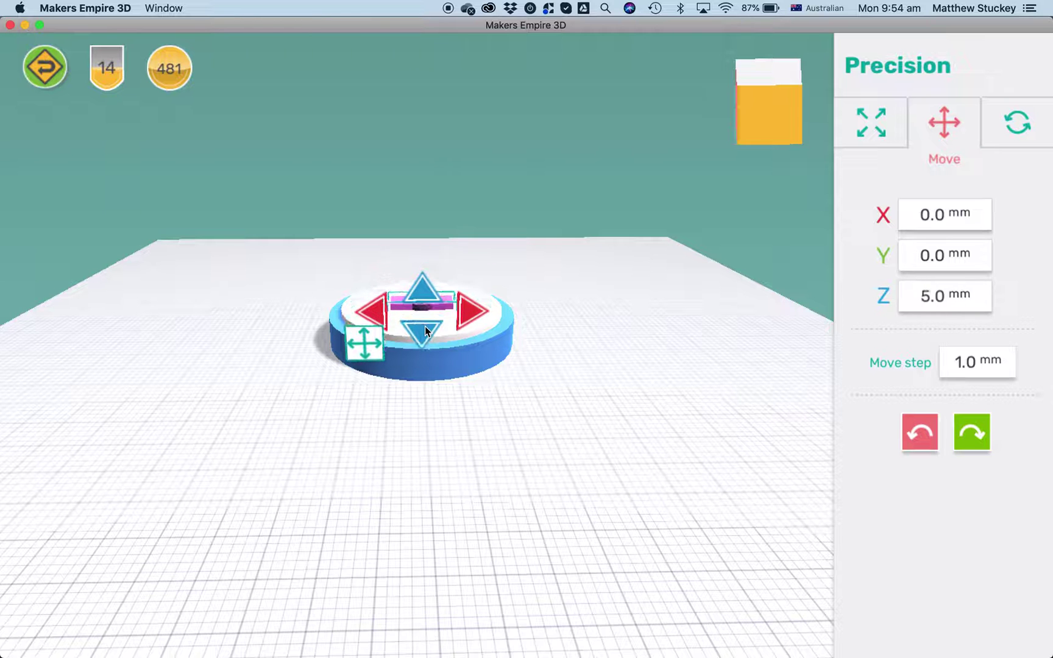
{"action": "left_click", "coordinate": [425, 332]}
{"action": "left_click", "coordinate": [420, 297]}
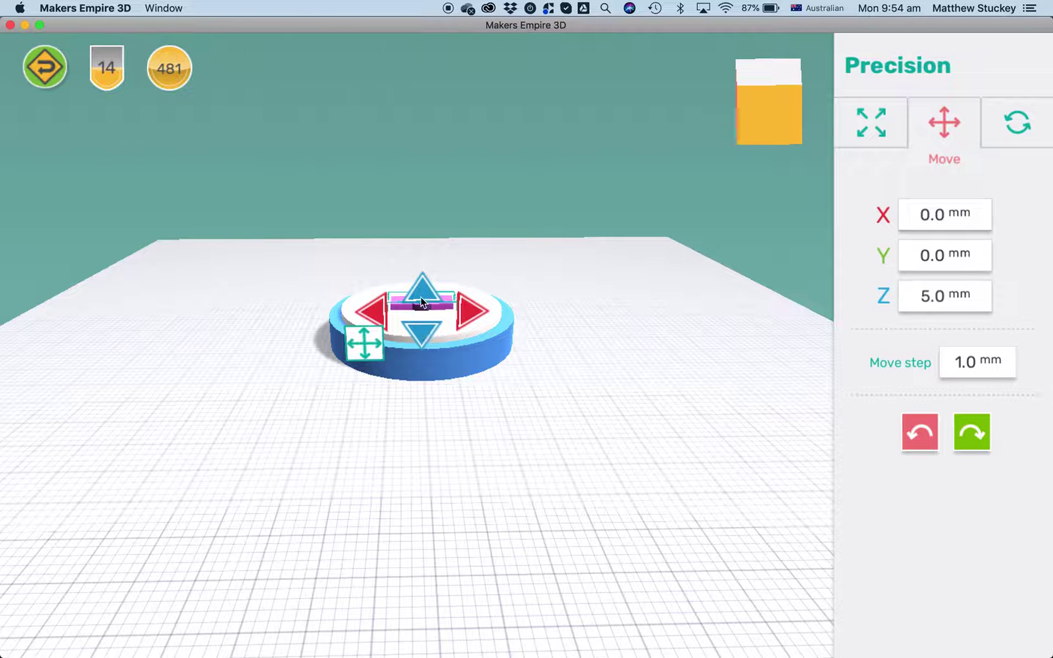
Shift the pink bar along X to 5.0 mm.
{"action": "left_click", "coordinate": [472, 307]}
{"action": "left_click", "coordinate": [476, 309]}
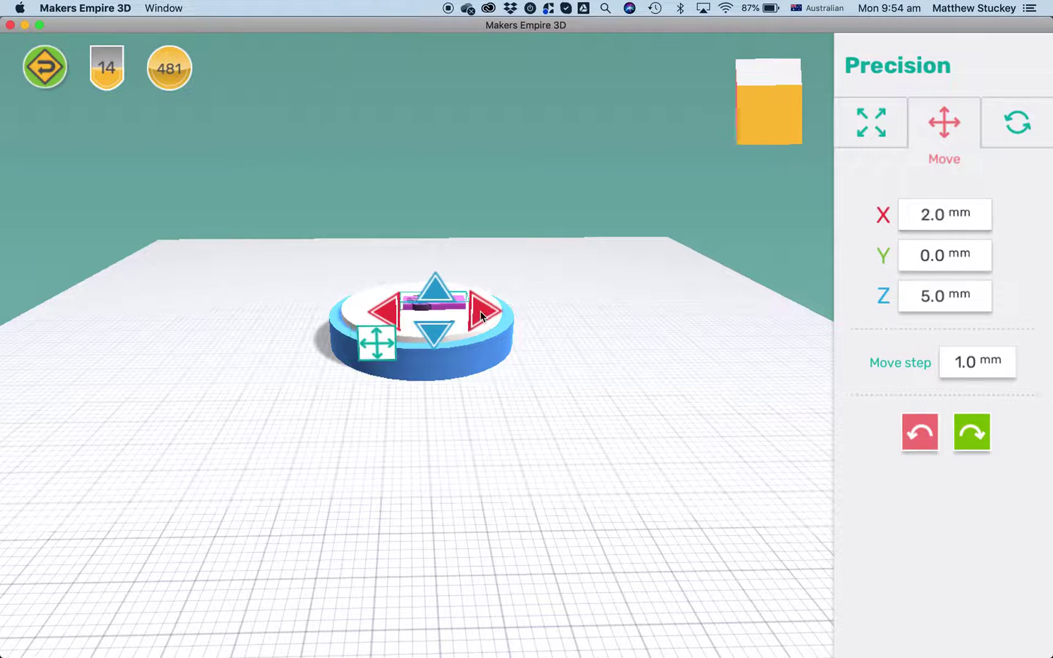
{"action": "left_click", "coordinate": [482, 311]}
{"action": "left_click", "coordinate": [486, 312]}
{"action": "left_click", "coordinate": [494, 312]}
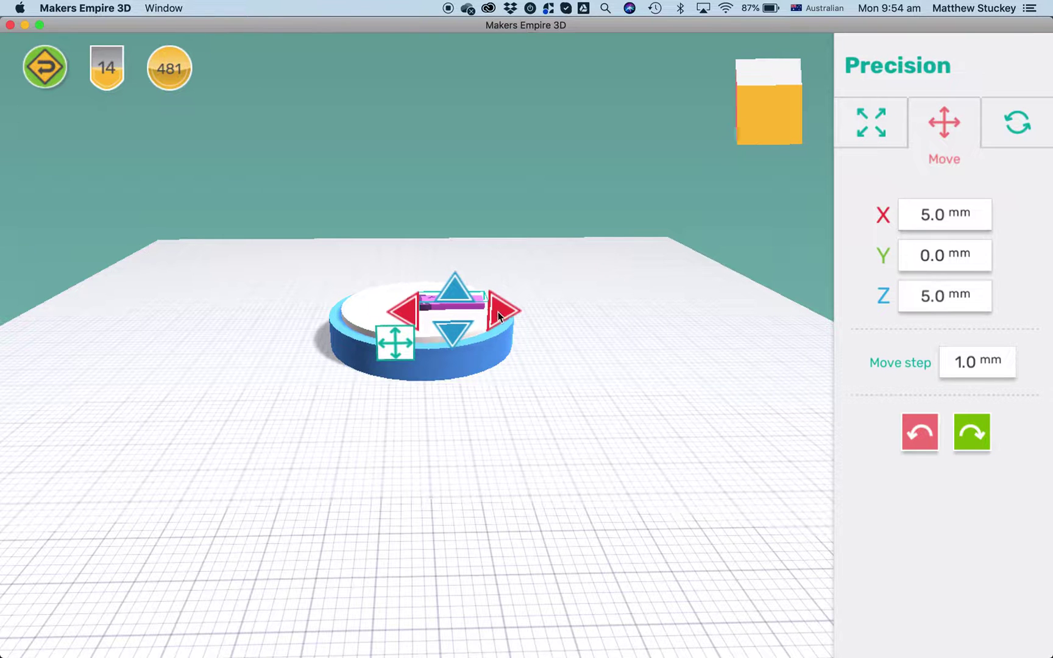
{"action": "left_click_drag", "start_coordinate": [536, 324], "coordinate": [538, 371]}
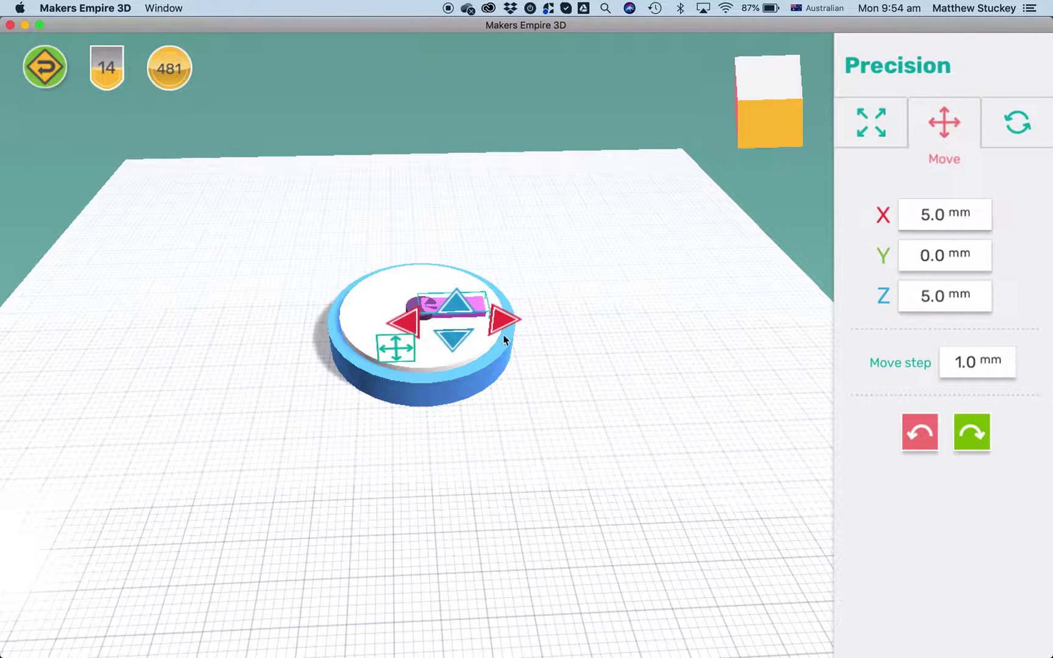
{"action": "left_click", "coordinate": [408, 350]}
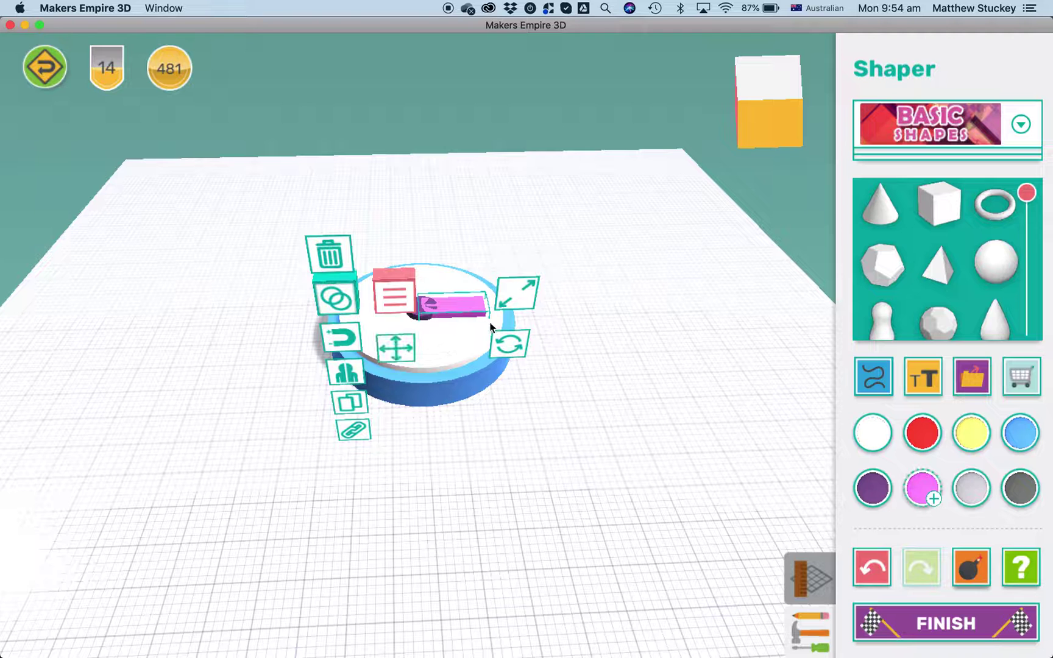
Raise the purple centre cap's height to 2 mm, undoing an accidental widening.
{"action": "left_click", "coordinate": [425, 314]}
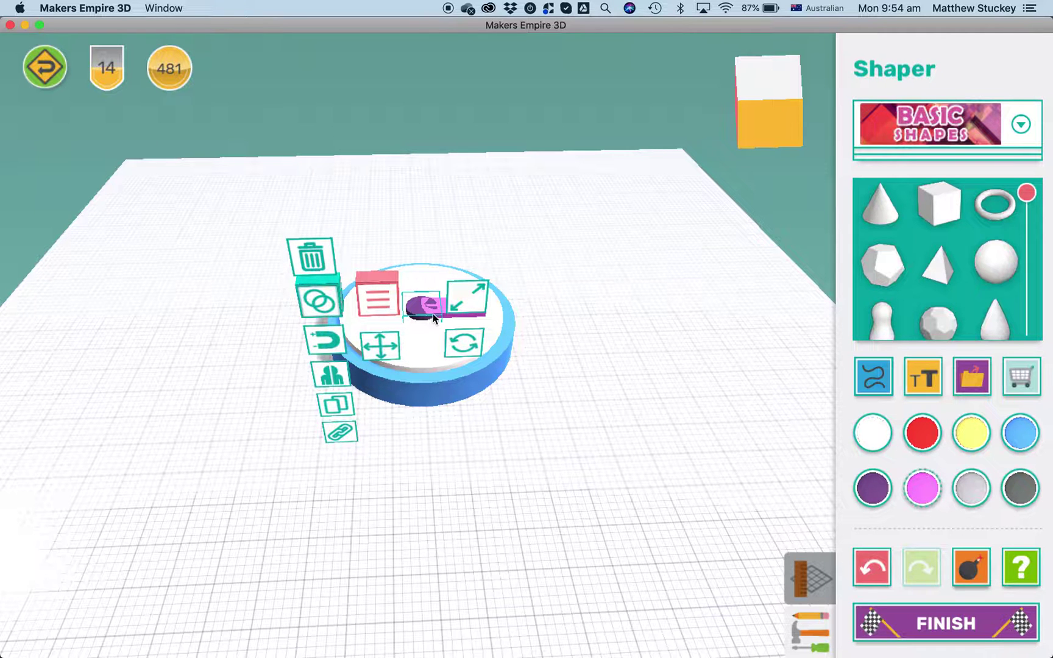
{"action": "left_click", "coordinate": [466, 297]}
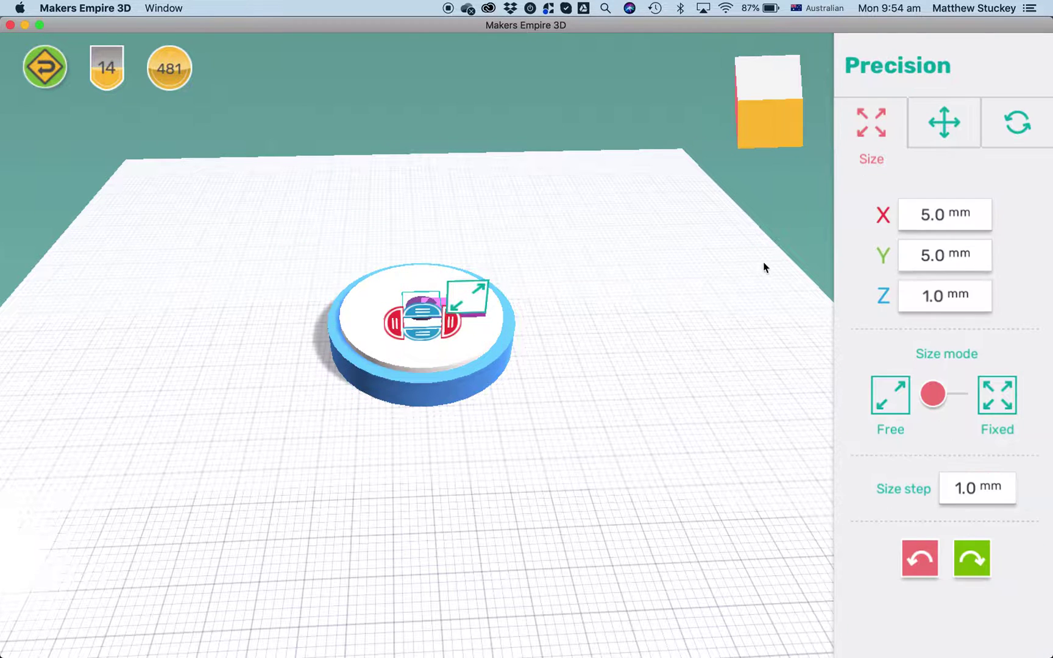
{"action": "left_click", "coordinate": [435, 313]}
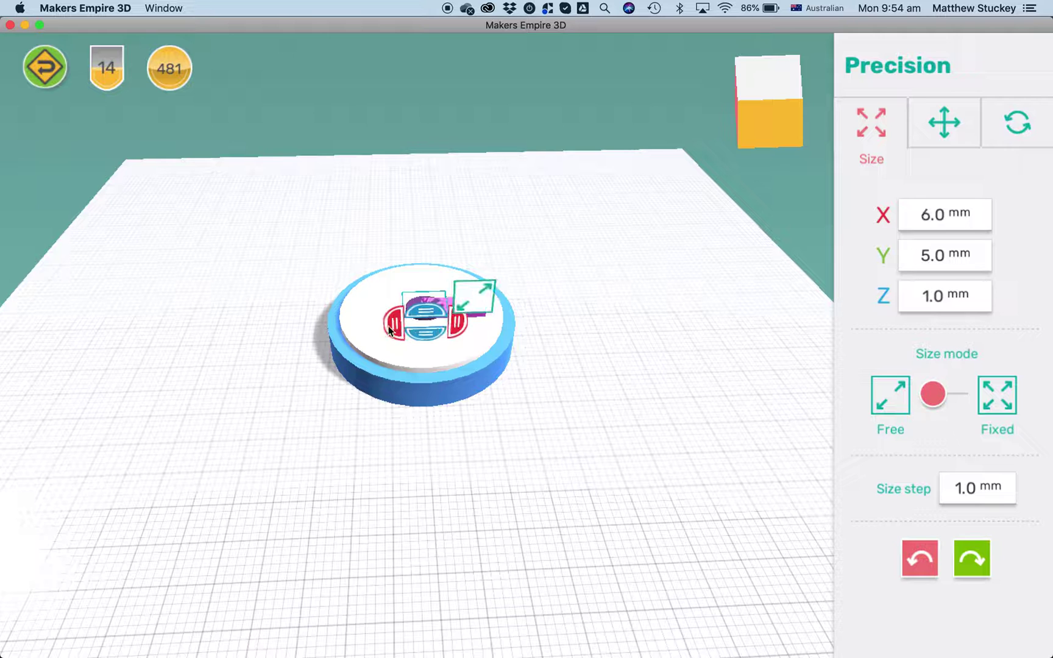
{"action": "left_click", "coordinate": [921, 557]}
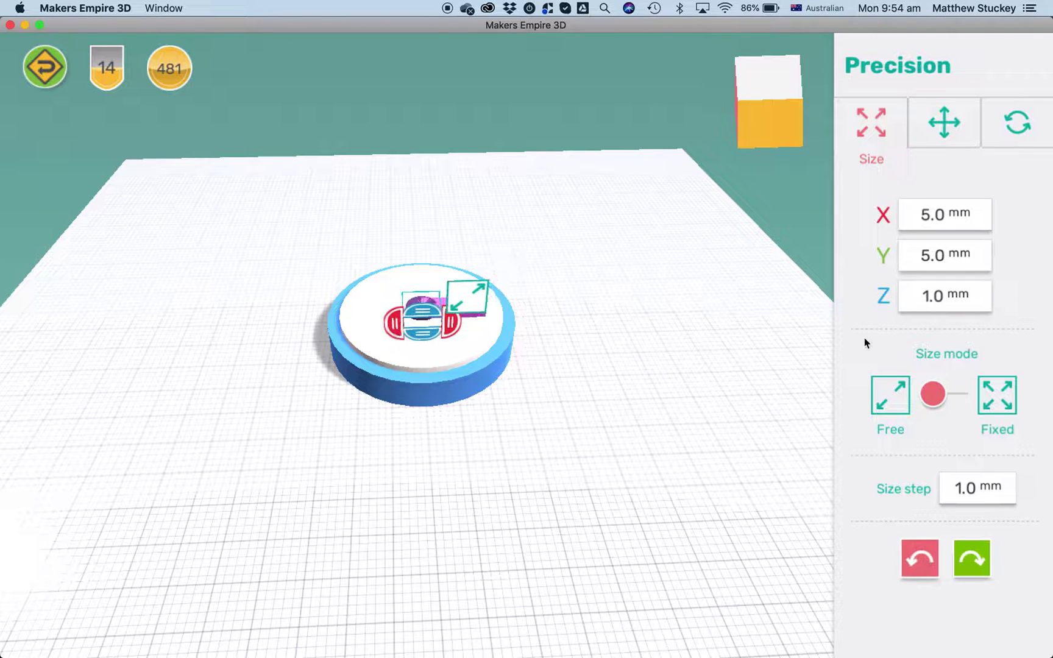
{"action": "left_click_drag", "start_coordinate": [427, 313], "coordinate": [430, 296]}
{"action": "left_click_drag", "start_coordinate": [610, 381], "coordinate": [535, 464]}
Resize the pink bar to 11 mm in X and 3 mm in Y.
{"action": "left_click", "coordinate": [474, 330]}
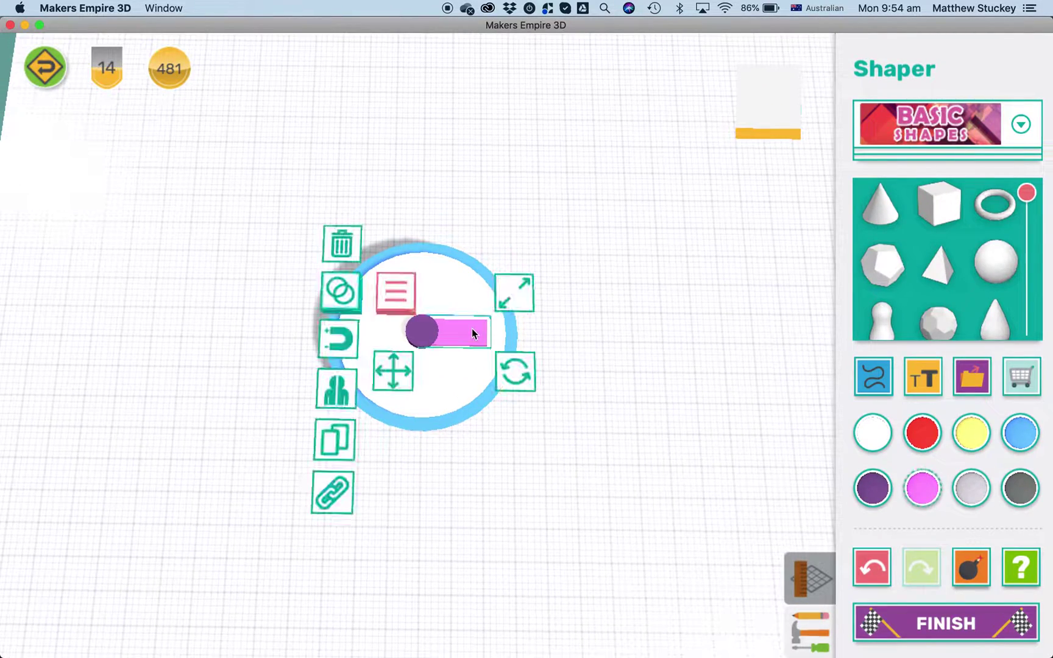
{"action": "left_click", "coordinate": [514, 291]}
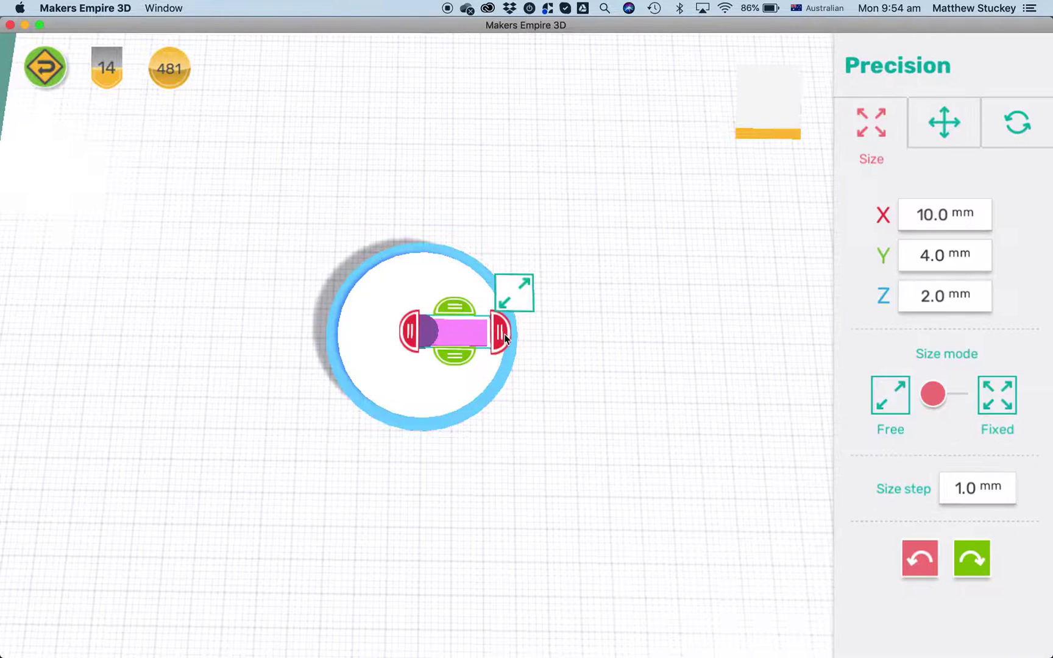
{"action": "left_click_drag", "start_coordinate": [514, 339], "coordinate": [523, 334]}
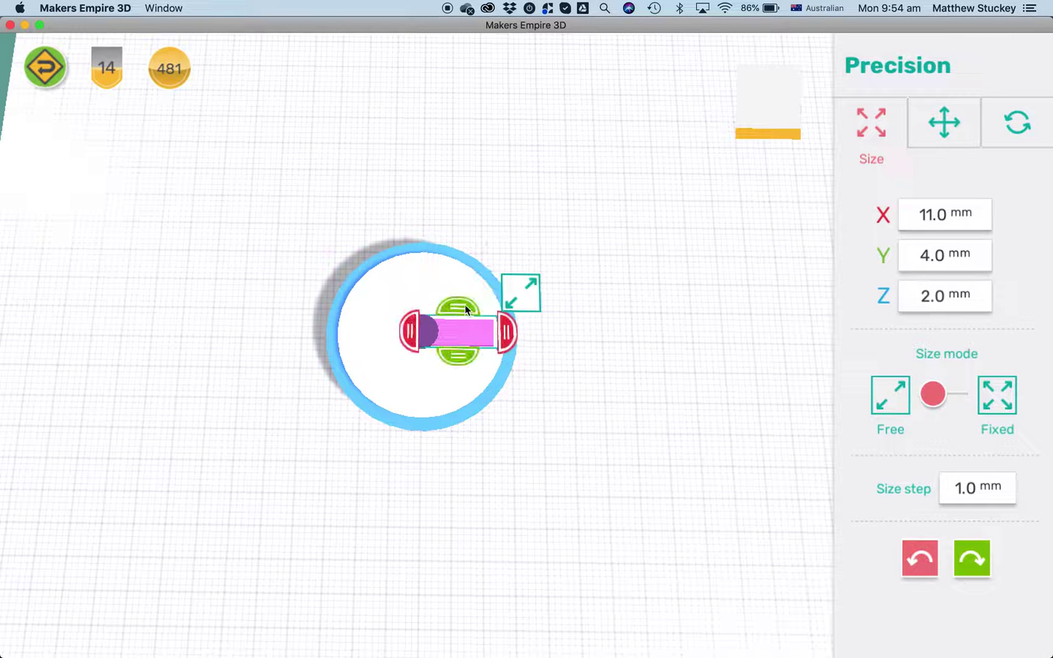
{"action": "left_click", "coordinate": [935, 255]}
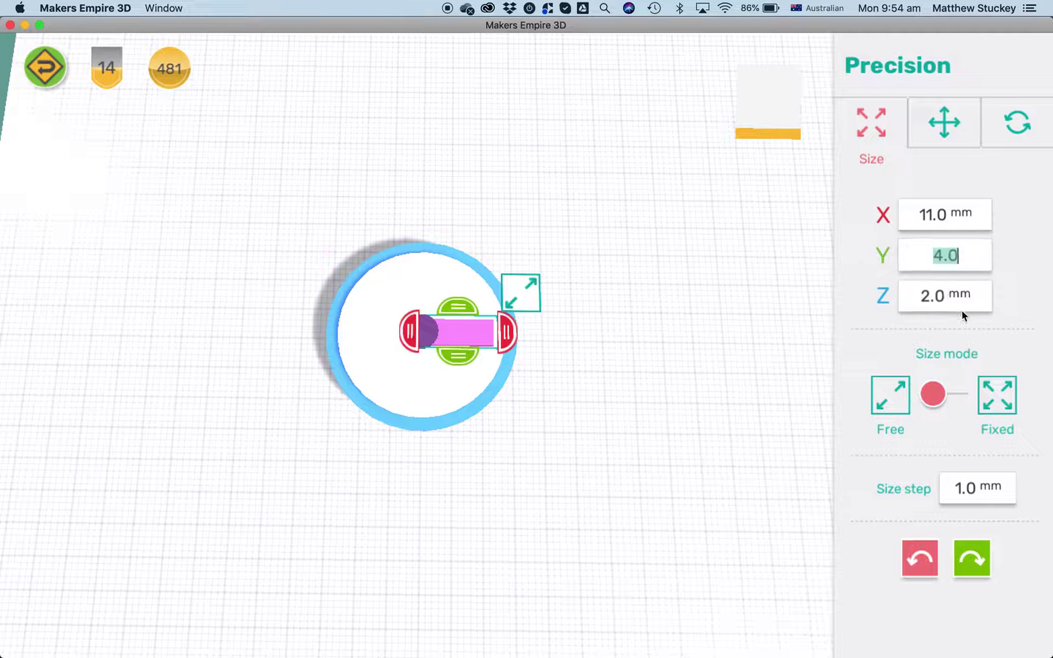
{"action": "type", "text": "3"}
{"action": "key", "text": "Return"}
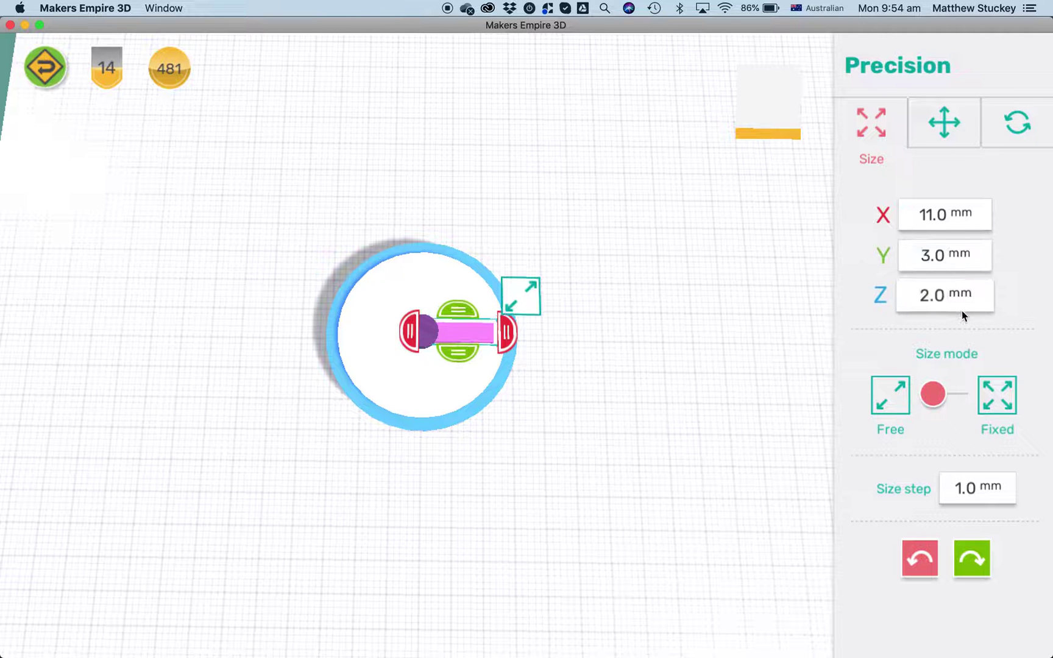
{"action": "left_click", "coordinate": [659, 339]}
{"action": "left_click_drag", "start_coordinate": [594, 381], "coordinate": [564, 394]}
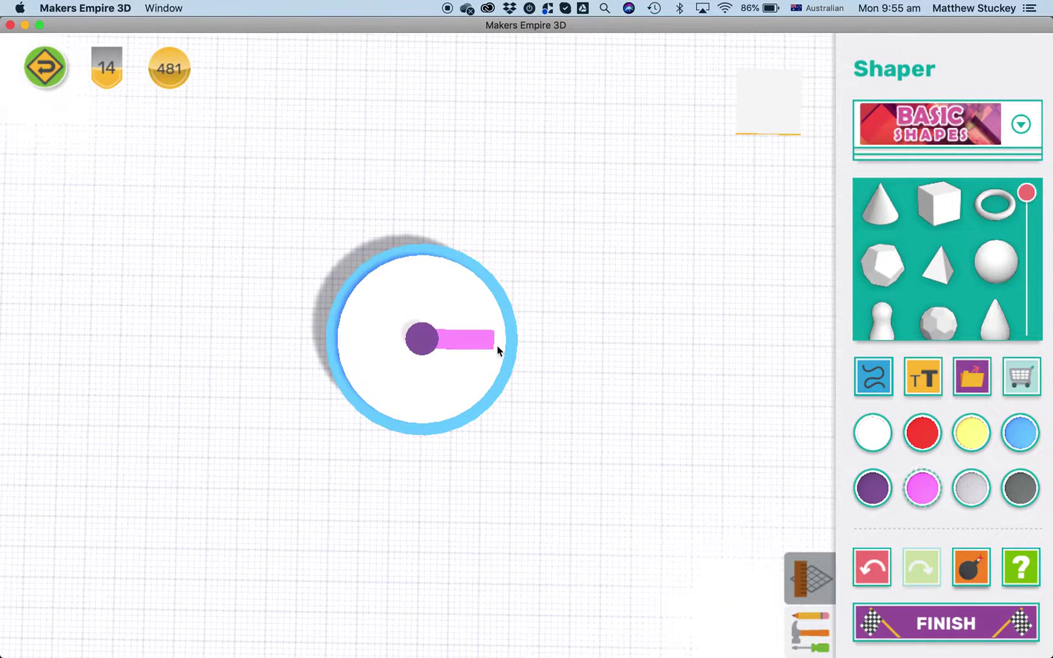
Duplicate the pink hand and give the copy the blue colour.
{"action": "left_click", "coordinate": [477, 345]}
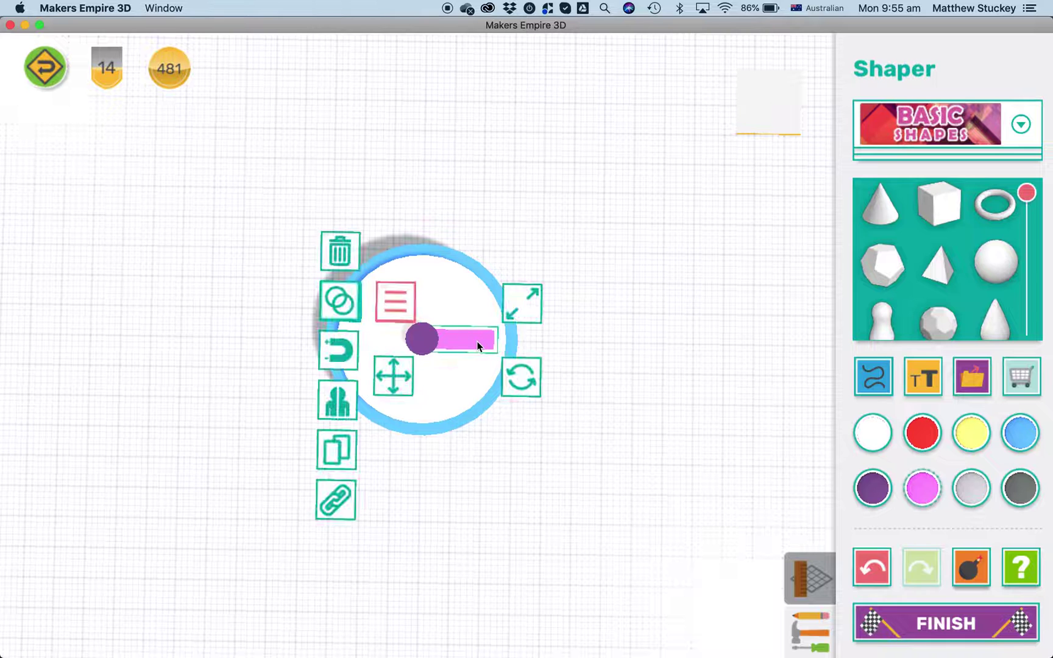
{"action": "left_click", "coordinate": [336, 454]}
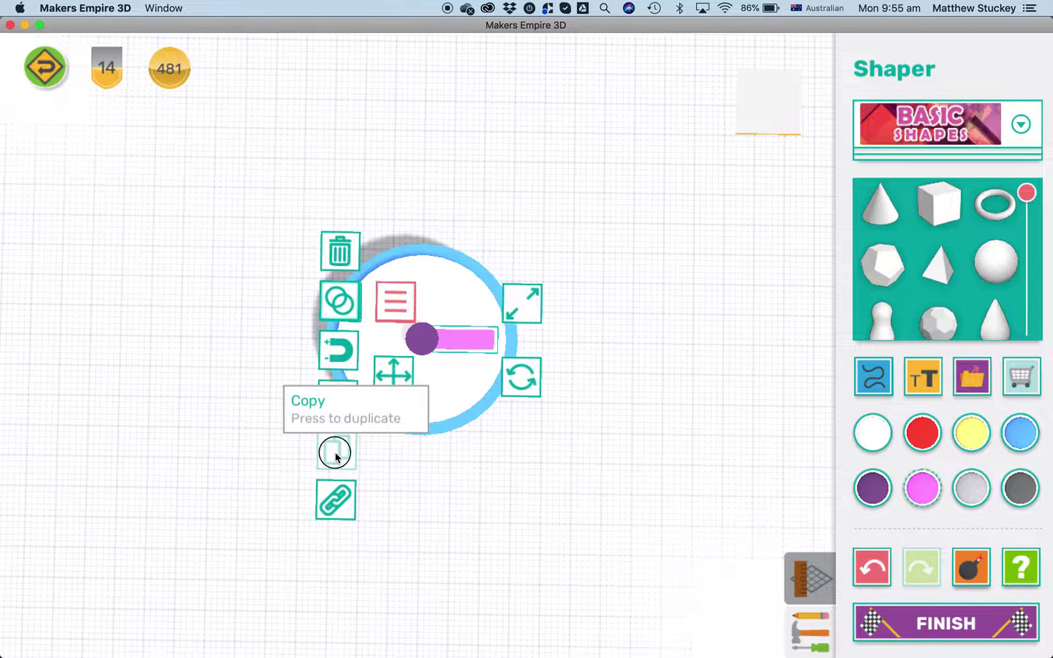
{"action": "left_click", "coordinate": [1012, 432]}
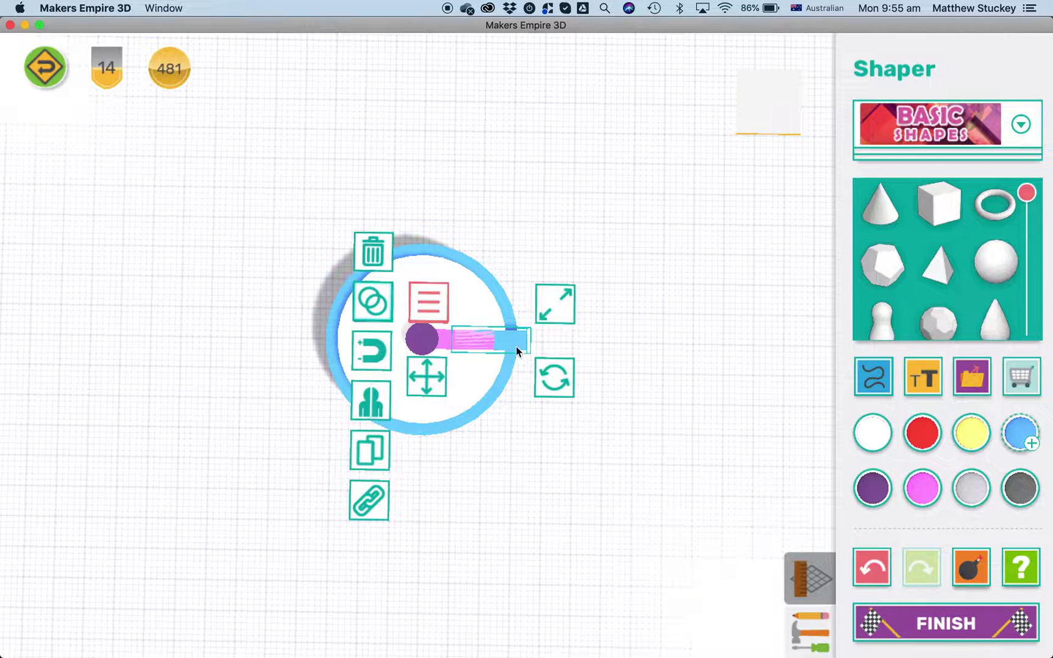
Try rotating the blue copy with the gizmo, then undo those rotations.
{"action": "left_click", "coordinate": [555, 383]}
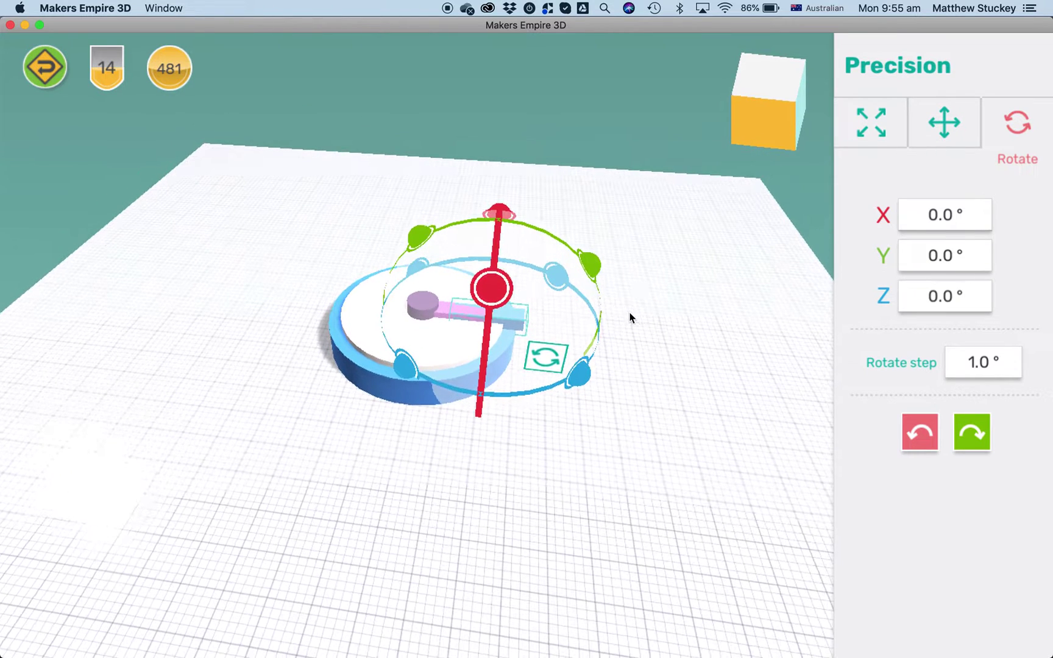
{"action": "left_click_drag", "start_coordinate": [582, 376], "coordinate": [567, 239]}
{"action": "mouse_move", "coordinate": [494, 287]}
{"action": "left_mouse_down"}
{"action": "mouse_move", "coordinate": [494, 389]}
{"action": "mouse_move", "coordinate": [489, 234]}
{"action": "mouse_move", "coordinate": [489, 278]}
{"action": "left_mouse_up"}
{"action": "left_click", "coordinate": [924, 432]}
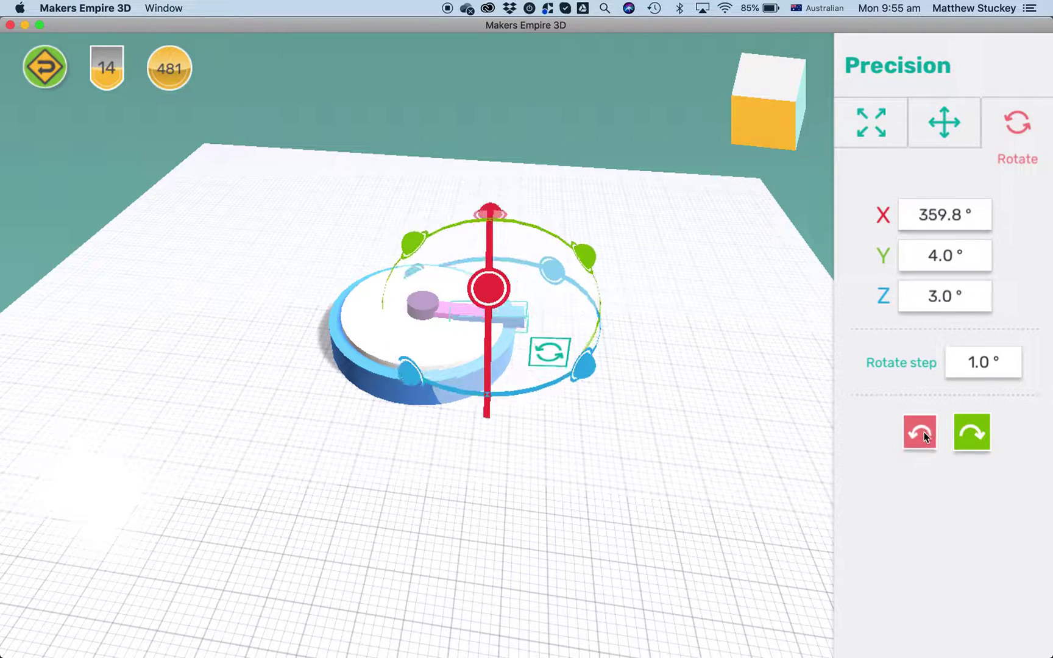
{"action": "left_click", "coordinate": [922, 431]}
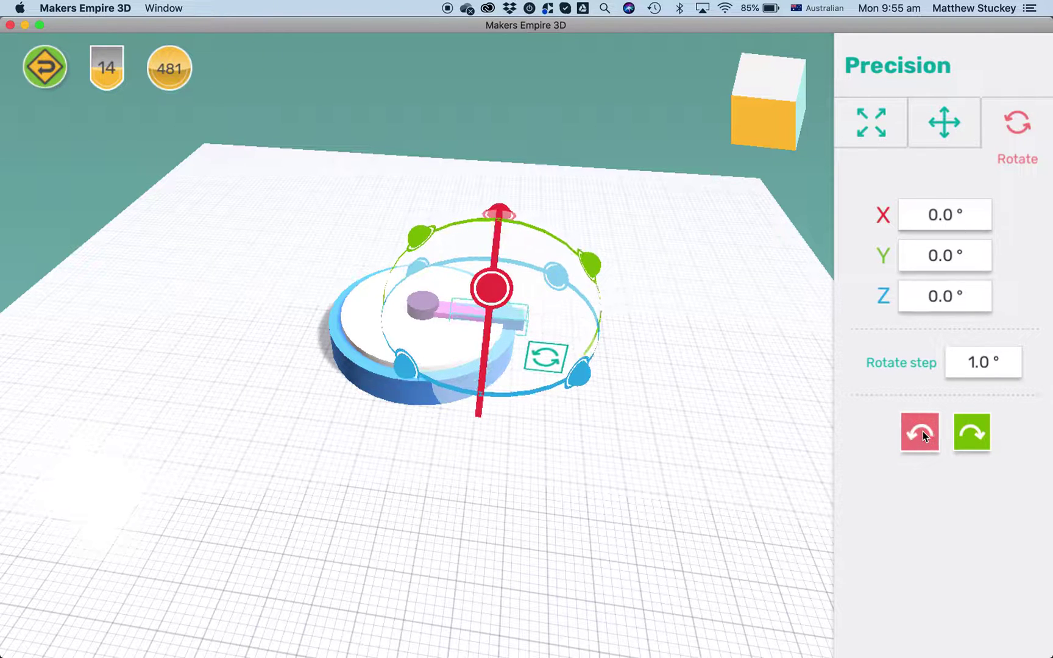
{"action": "left_click_drag", "start_coordinate": [638, 388], "coordinate": [638, 314]}
Rotate the blue copy to exactly 90° about Z.
{"action": "left_click_drag", "start_coordinate": [385, 381], "coordinate": [625, 343]}
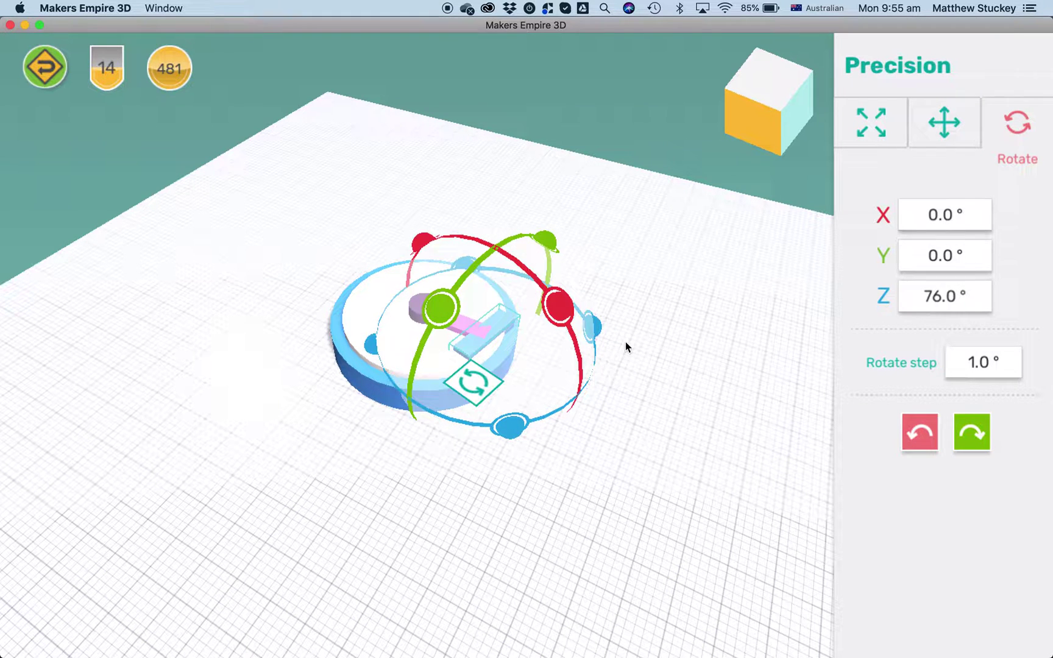
{"action": "left_click", "coordinate": [952, 298]}
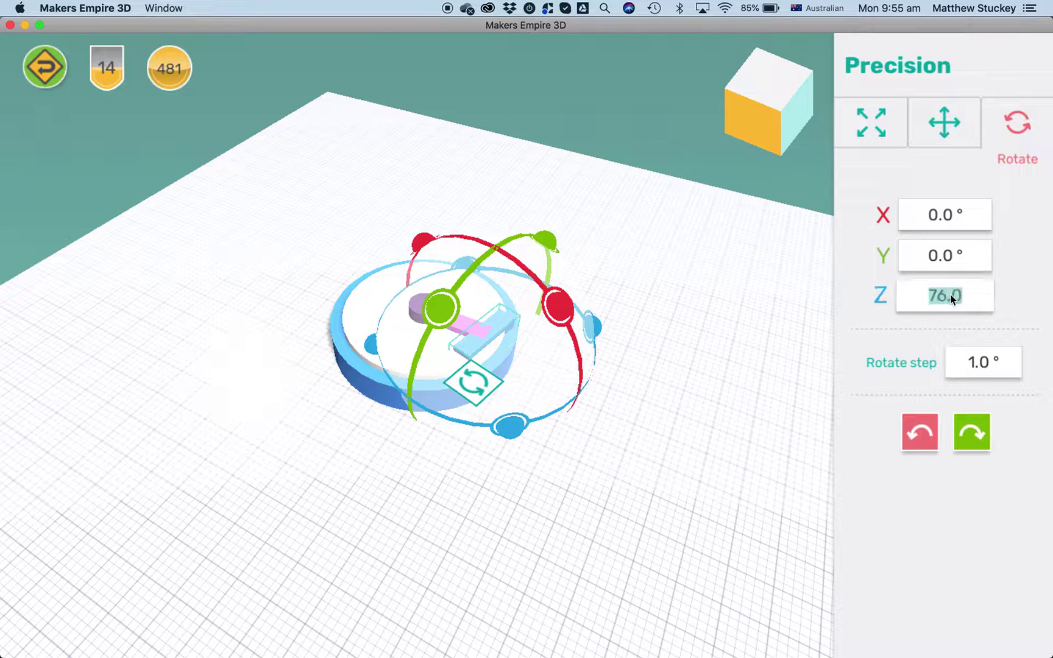
{"action": "type", "text": "90"}
{"action": "key", "text": "Return"}
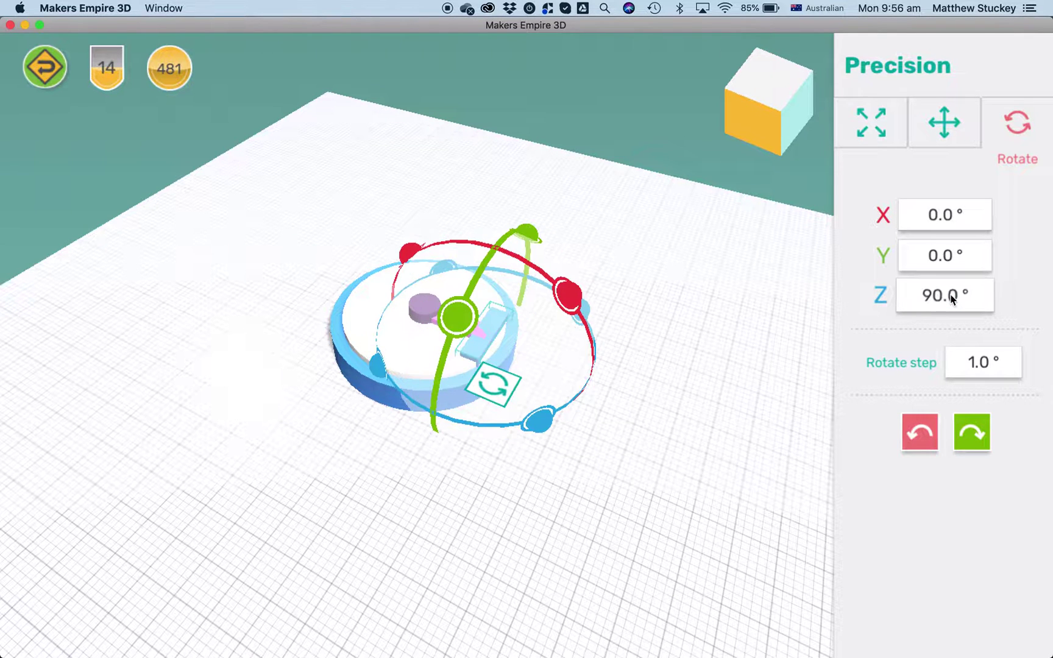
{"action": "left_click_drag", "start_coordinate": [519, 496], "coordinate": [592, 565]}
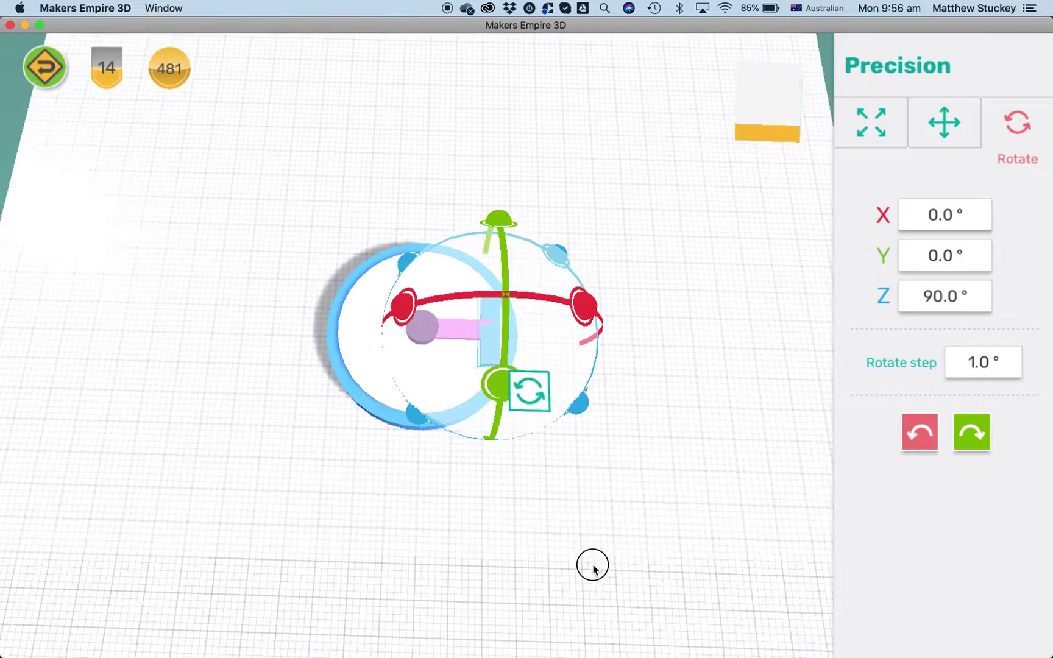
{"action": "left_click", "coordinate": [930, 129]}
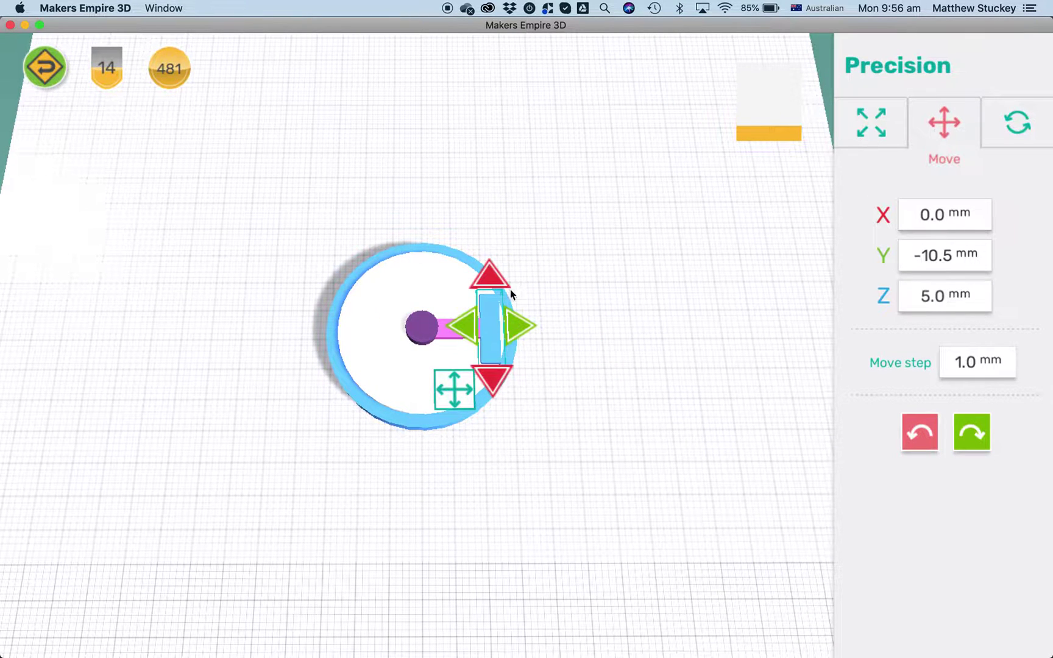
Set the blue hand's Y position to 0.0 mm and move it up above the centre cap.
{"action": "left_click", "coordinate": [469, 326]}
{"action": "left_click_drag", "start_coordinate": [459, 323], "coordinate": [392, 330]}
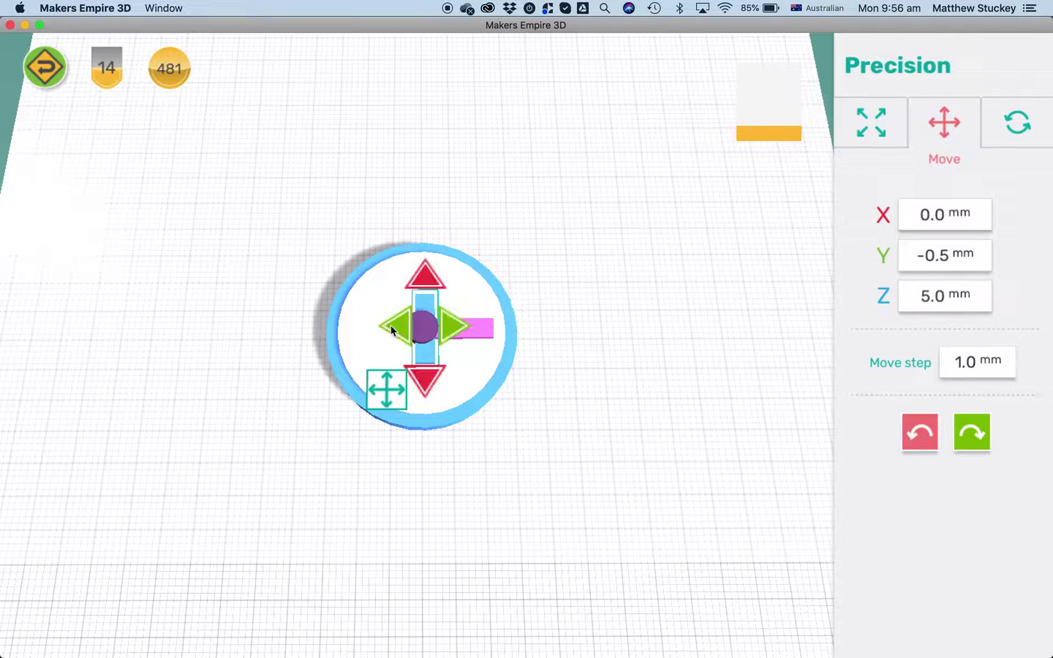
{"action": "double_click", "coordinate": [924, 254]}
{"action": "type", "text": "0"}
{"action": "key", "text": "Return"}
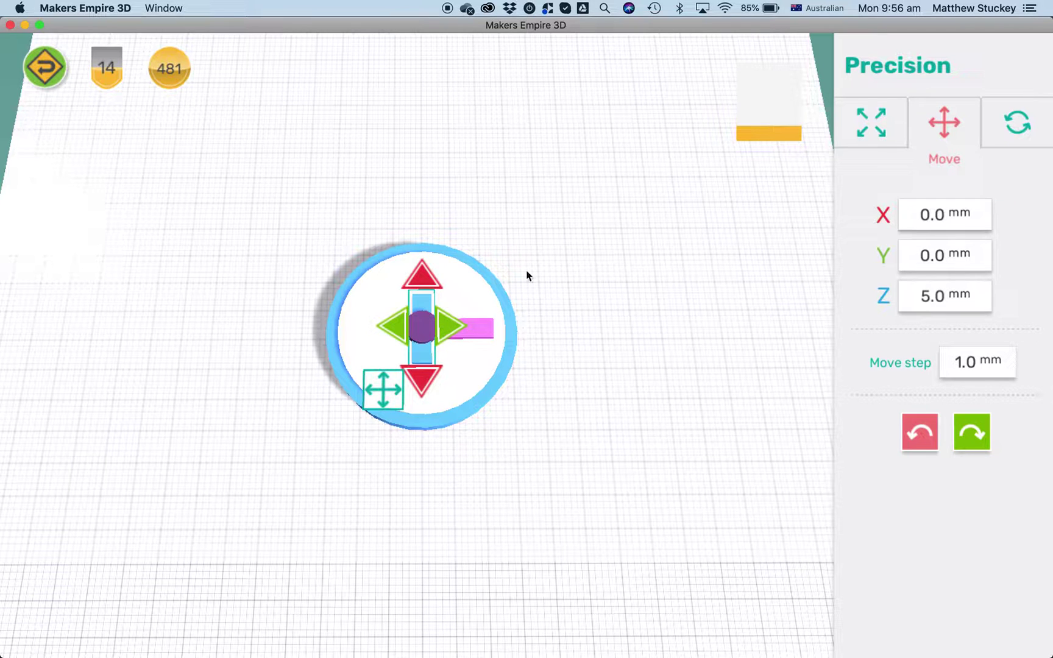
{"action": "left_click_drag", "start_coordinate": [421, 275], "coordinate": [428, 238]}
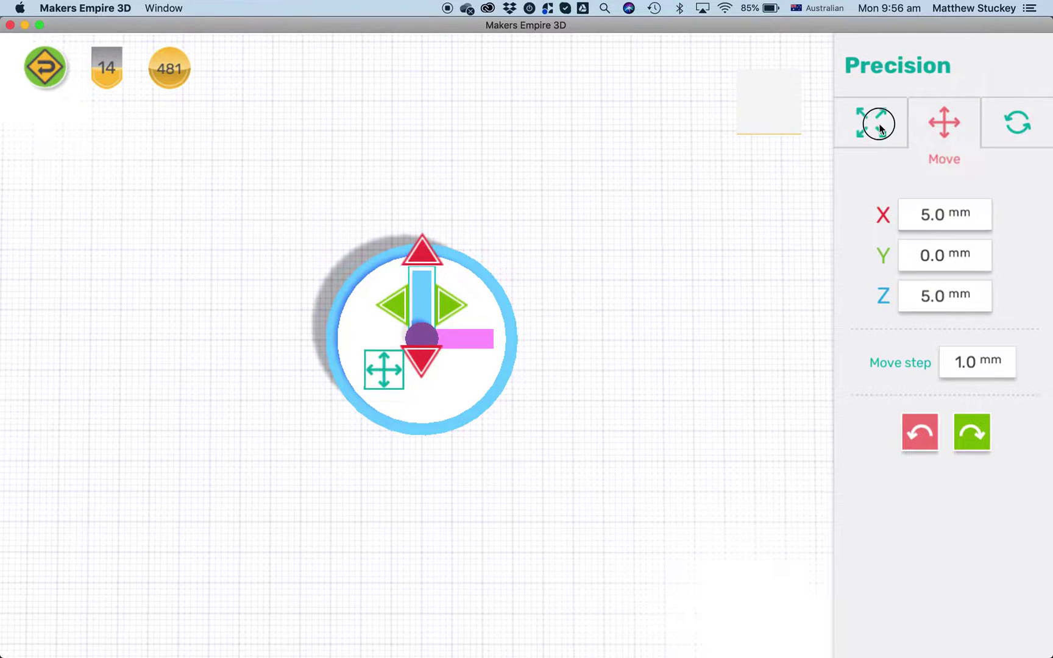
{"action": "left_click", "coordinate": [870, 121]}
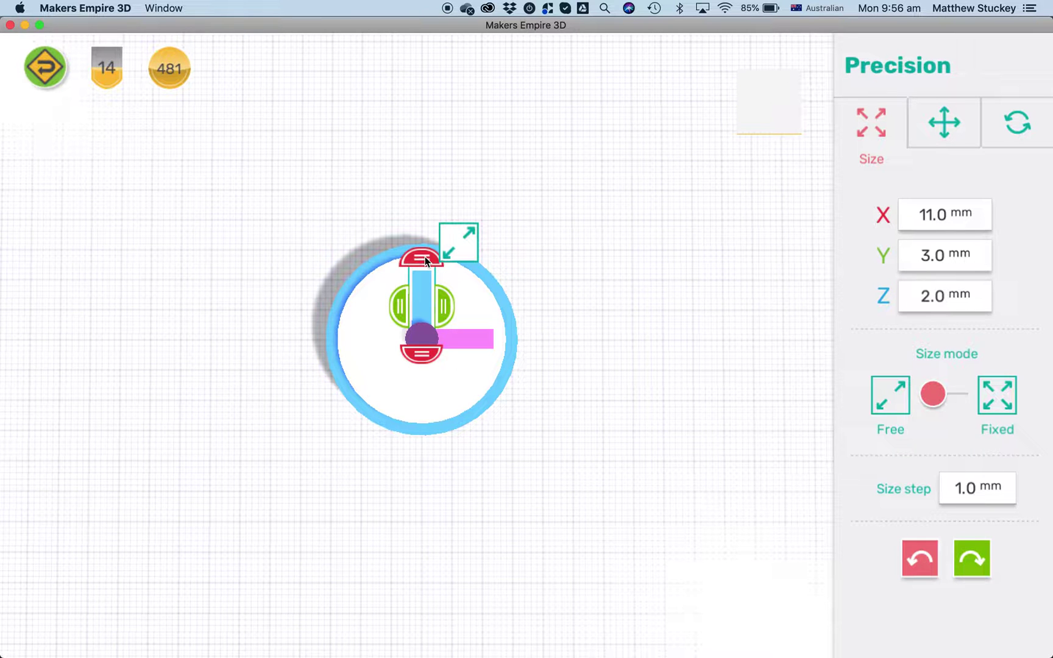
Drag the blue hand's length down to 10 mm and deselect it.
{"action": "left_click_drag", "start_coordinate": [425, 261], "coordinate": [421, 278]}
{"action": "left_click", "coordinate": [531, 254]}
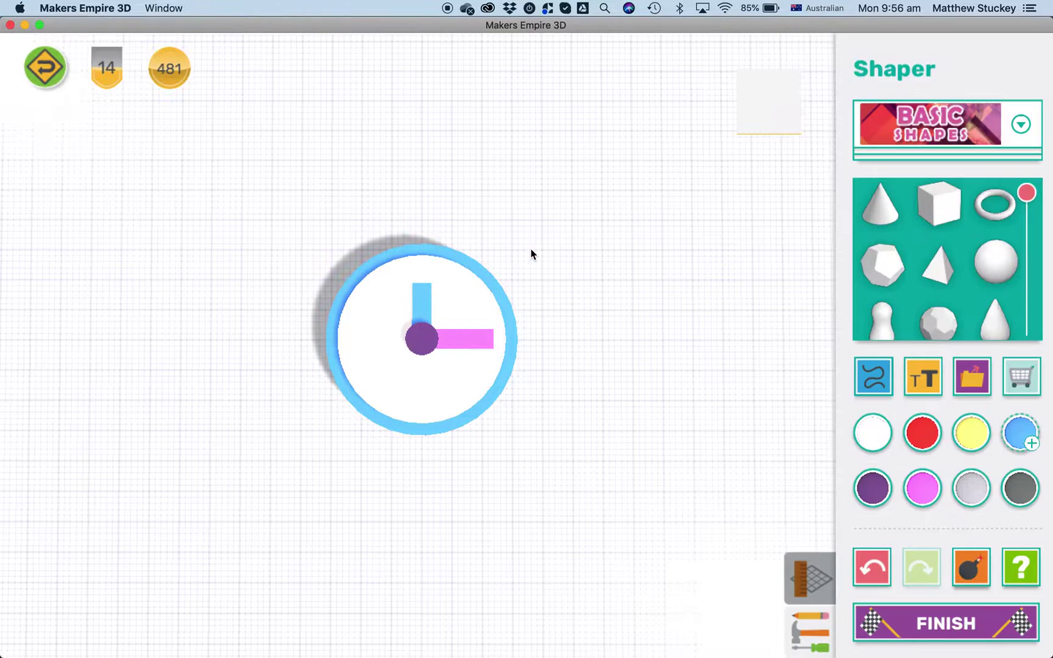
{"action": "left_click_drag", "start_coordinate": [559, 296], "coordinate": [551, 320]}
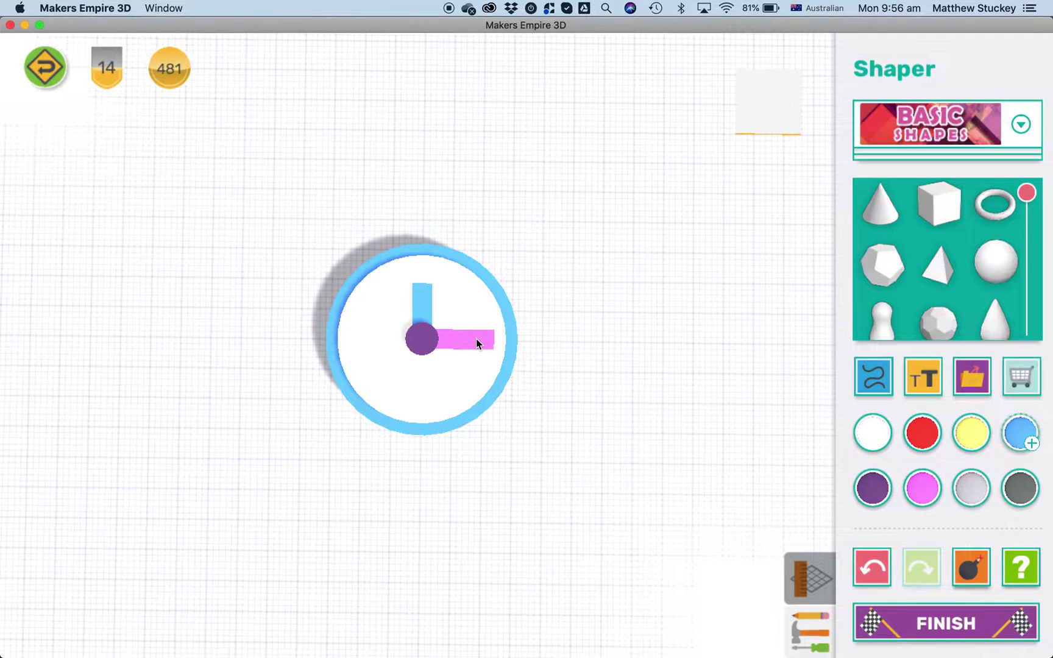
Rotate the pink minute hand to 337.0° about Z.
{"action": "left_click", "coordinate": [476, 340]}
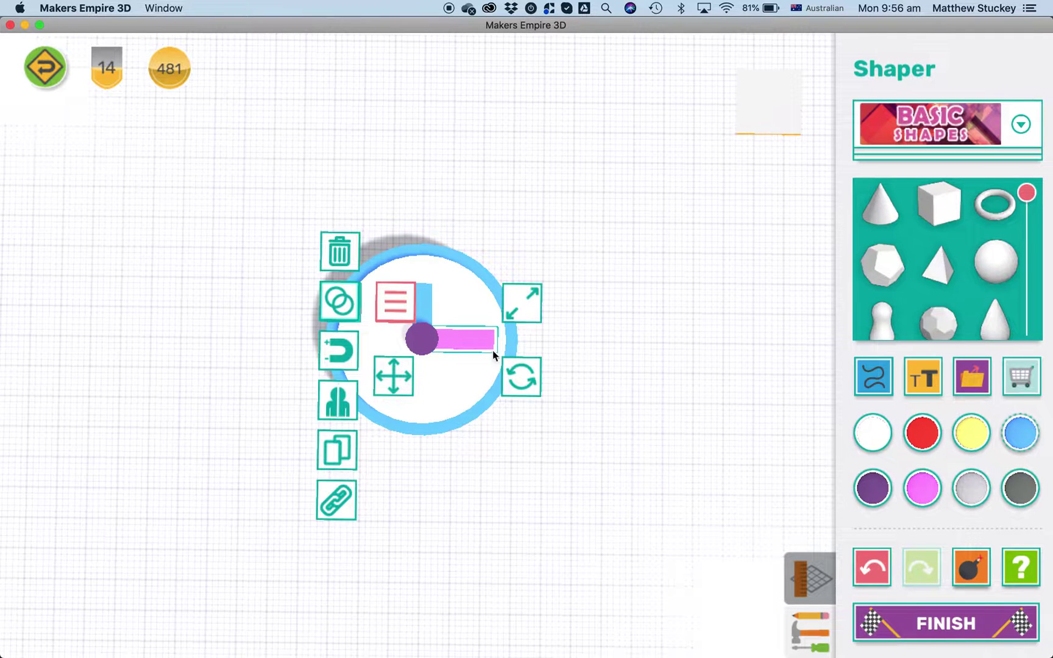
{"action": "left_click", "coordinate": [525, 377]}
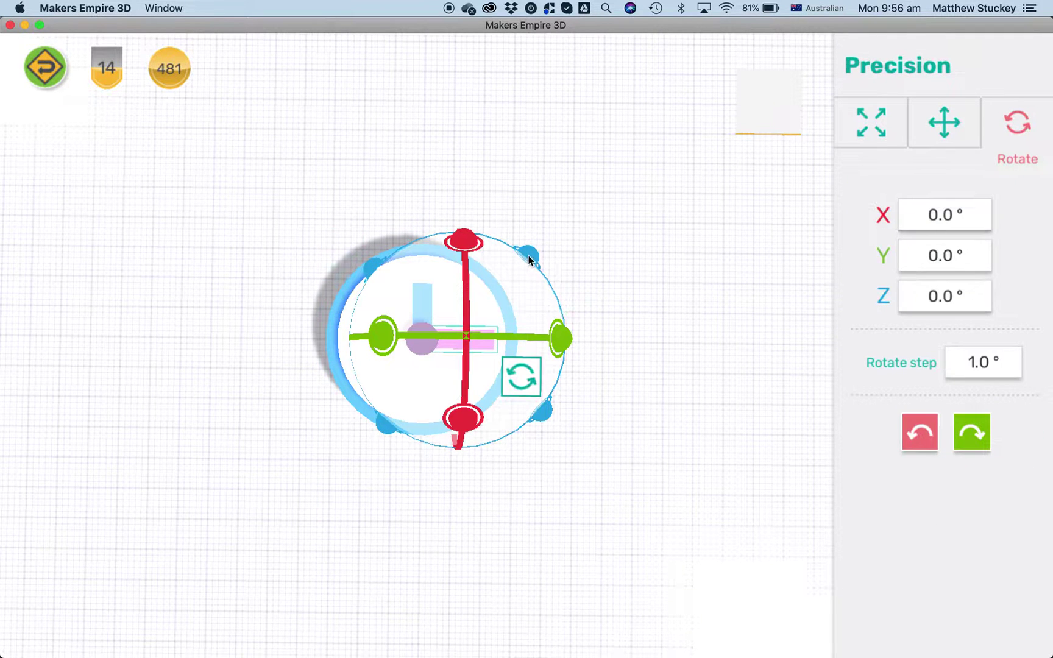
{"action": "left_click_drag", "start_coordinate": [529, 259], "coordinate": [511, 184]}
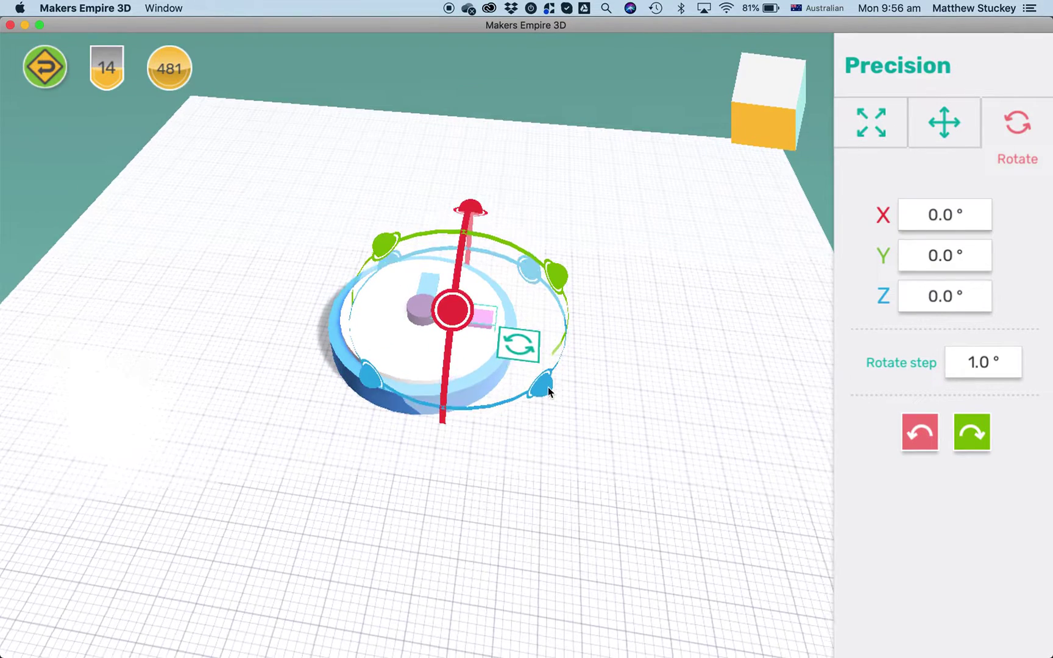
{"action": "left_click_drag", "start_coordinate": [547, 390], "coordinate": [418, 405]}
{"action": "left_click_drag", "start_coordinate": [520, 400], "coordinate": [526, 495]}
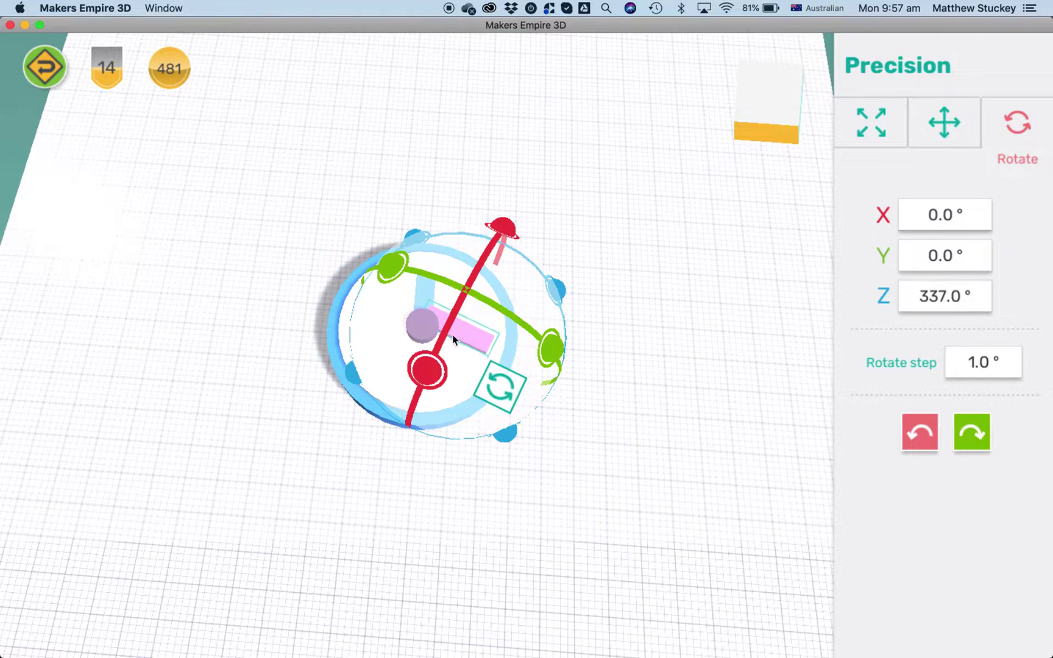
Step the pink hand to X 6.1, Y -0.9 mm under the centre cap.
{"action": "left_click", "coordinate": [944, 124]}
{"action": "left_click", "coordinate": [463, 328]}
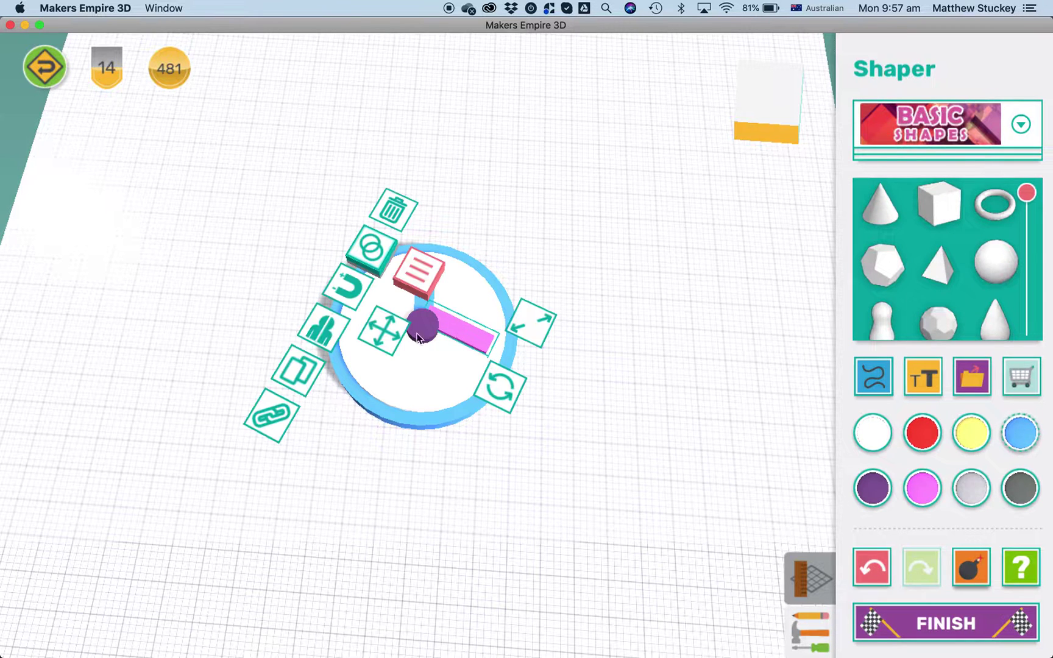
{"action": "left_click", "coordinate": [391, 337]}
{"action": "left_click", "coordinate": [450, 347]}
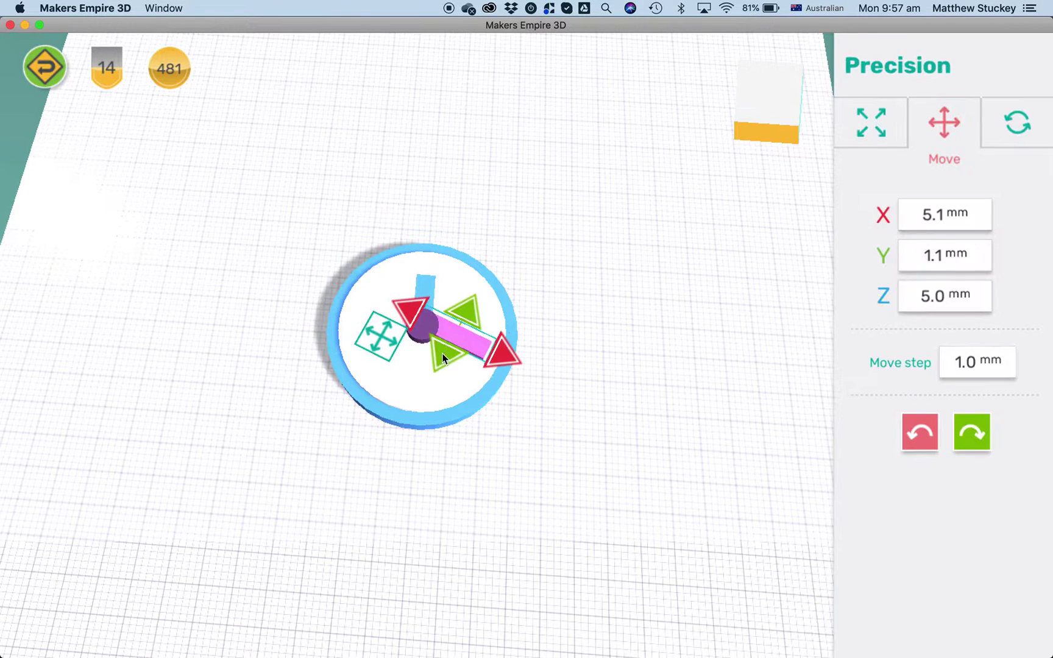
{"action": "left_click", "coordinate": [443, 358]}
{"action": "left_click", "coordinate": [442, 357]}
{"action": "left_click", "coordinate": [501, 354]}
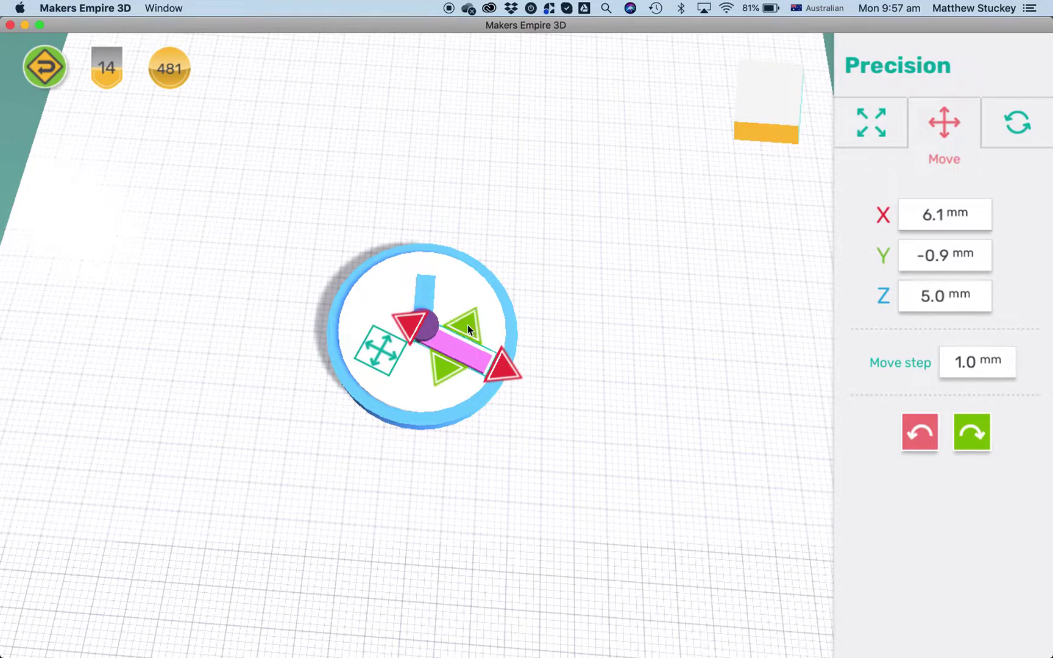
{"action": "left_click", "coordinate": [467, 329]}
{"action": "left_click", "coordinate": [589, 393]}
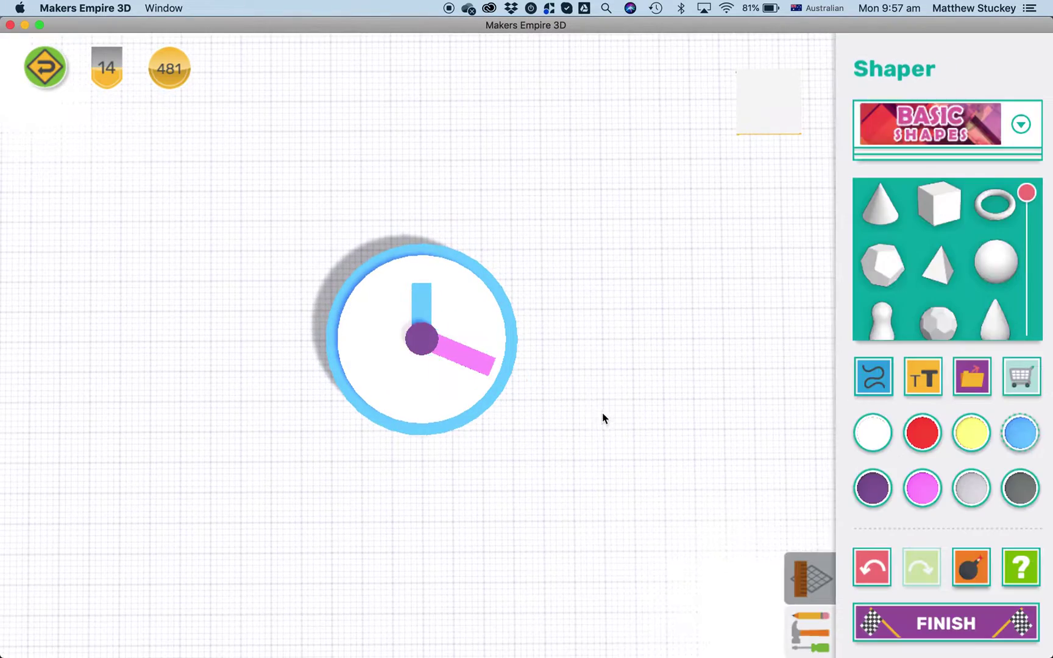
{"action": "mouse_move", "coordinate": [588, 420]}
{"action": "left_mouse_down"}
{"action": "mouse_move", "coordinate": [587, 343]}
{"action": "mouse_move", "coordinate": [603, 319]}
{"action": "mouse_move", "coordinate": [606, 371]}
{"action": "mouse_move", "coordinate": [625, 358]}
{"action": "mouse_move", "coordinate": [606, 411]}
{"action": "mouse_move", "coordinate": [632, 336]}
{"action": "mouse_move", "coordinate": [596, 440]}
{"action": "left_mouse_up"}
{"action": "scroll", "coordinate": [630, 347], "scroll_direction": "up", "scroll_amount": 5}
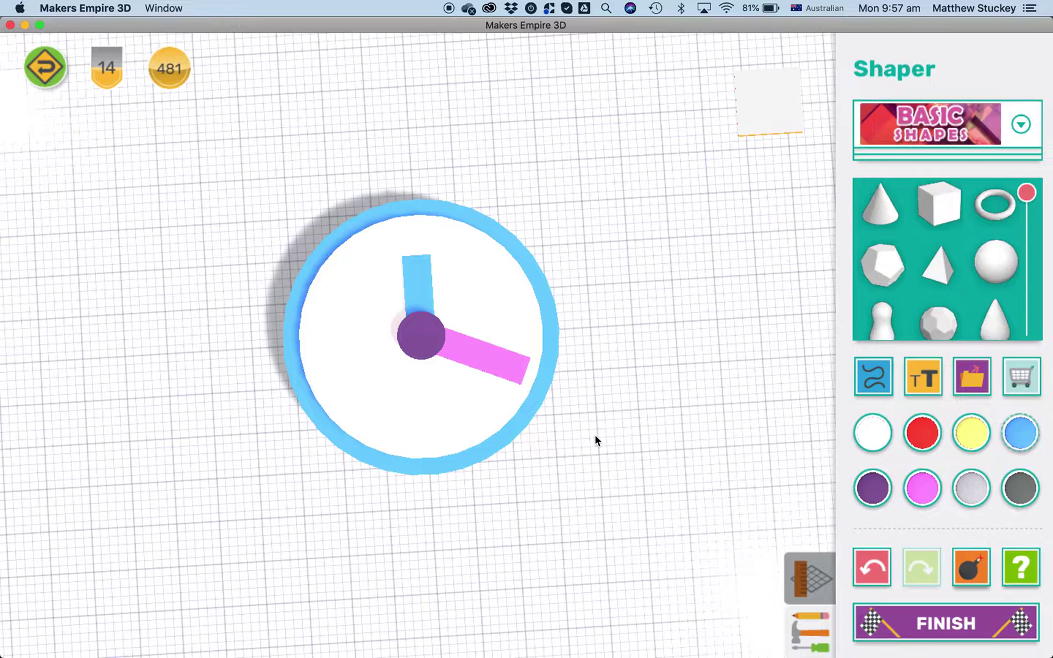
{"action": "left_click_drag", "start_coordinate": [584, 433], "coordinate": [642, 348]}
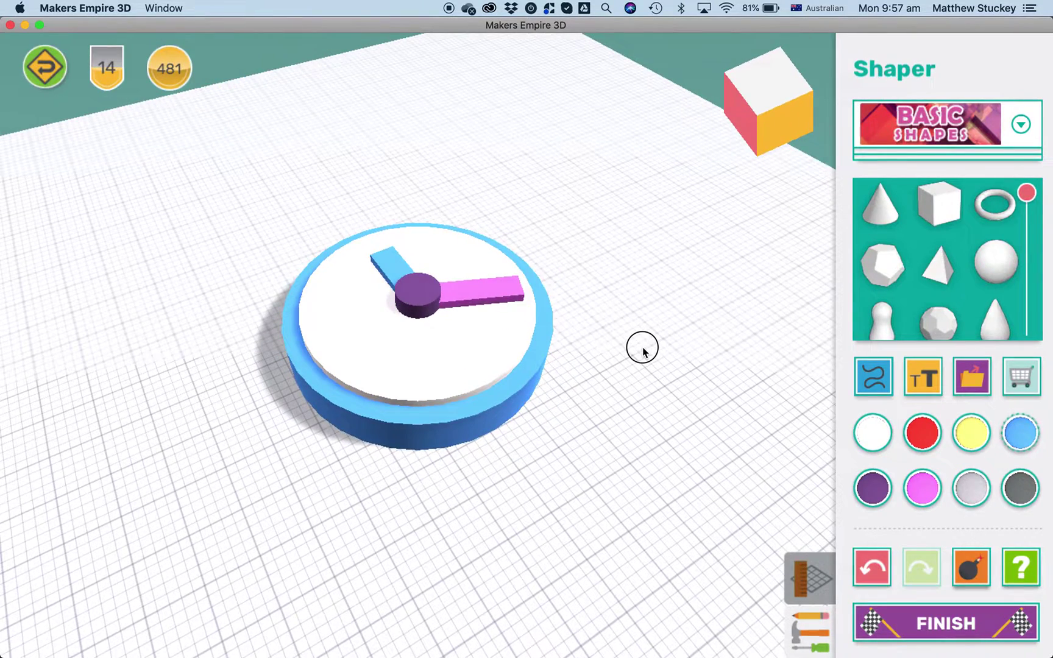